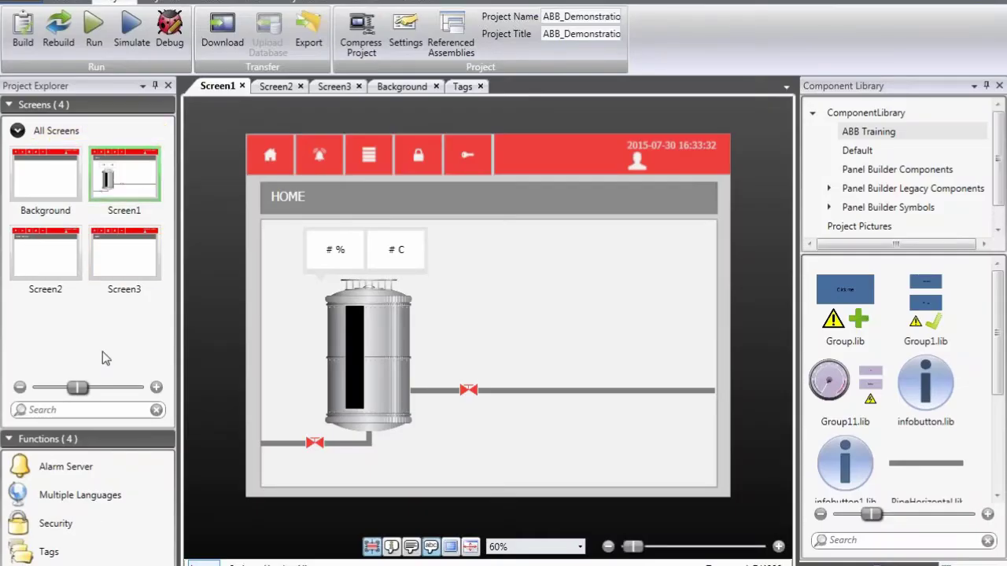
Step: Show the Alarm Server's Alarm Groups list with the Default group, and collapse the Component Library
left_click(90, 469)
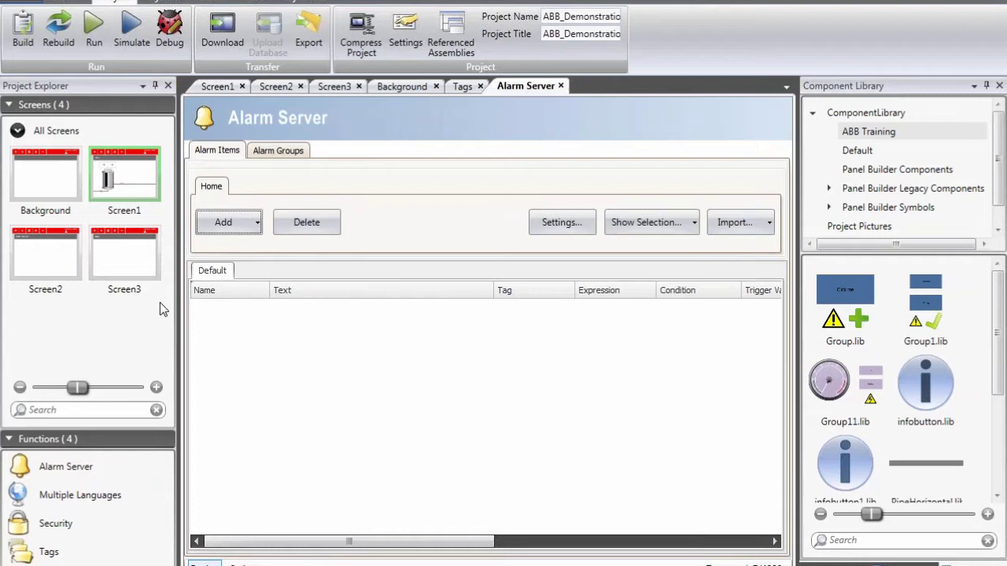
left_click(278, 150)
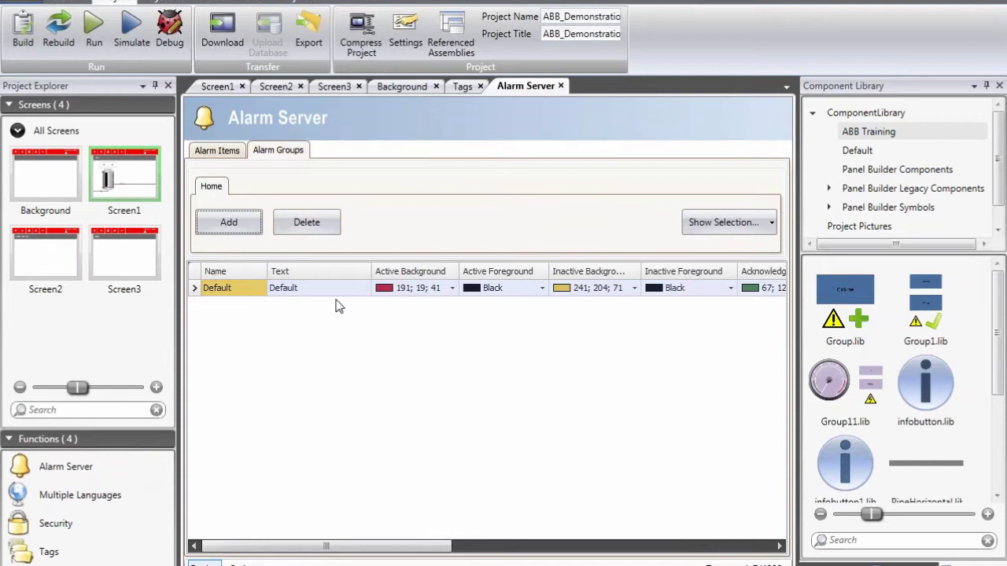
left_click(231, 220)
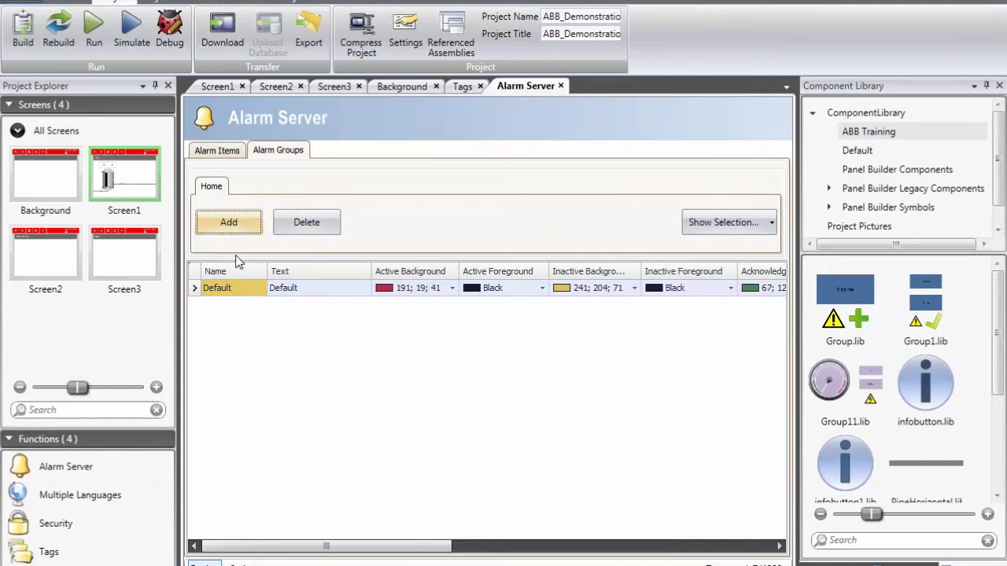
left_click(985, 85)
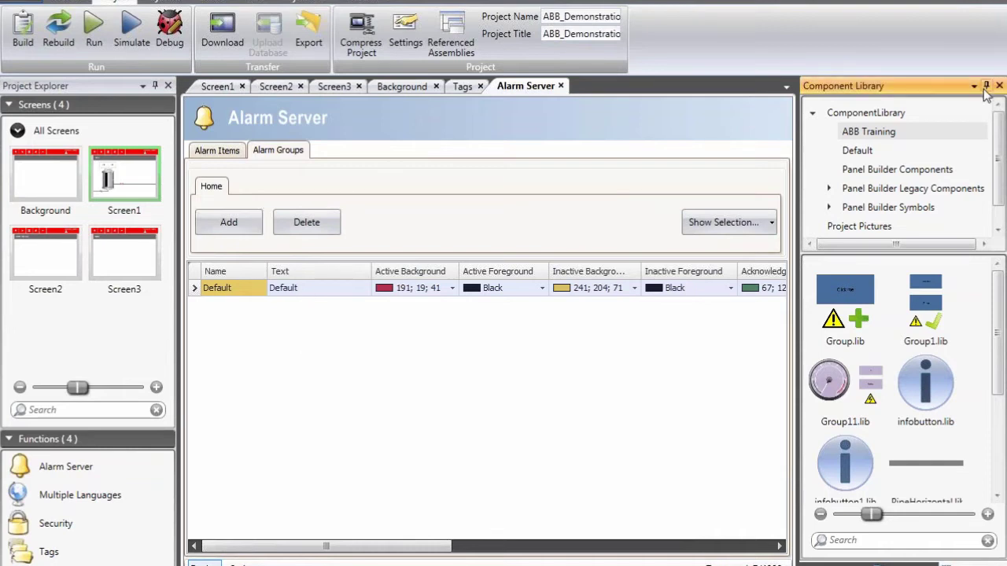
Step: Add a new alarm item with the text 'Tank level is > 75 %'
left_click(219, 152)
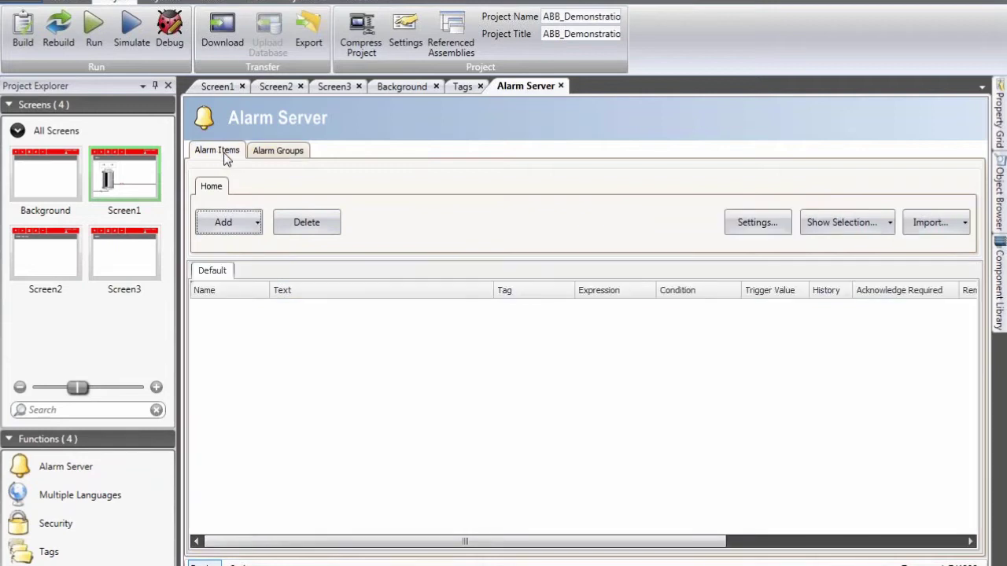
left_click(231, 223)
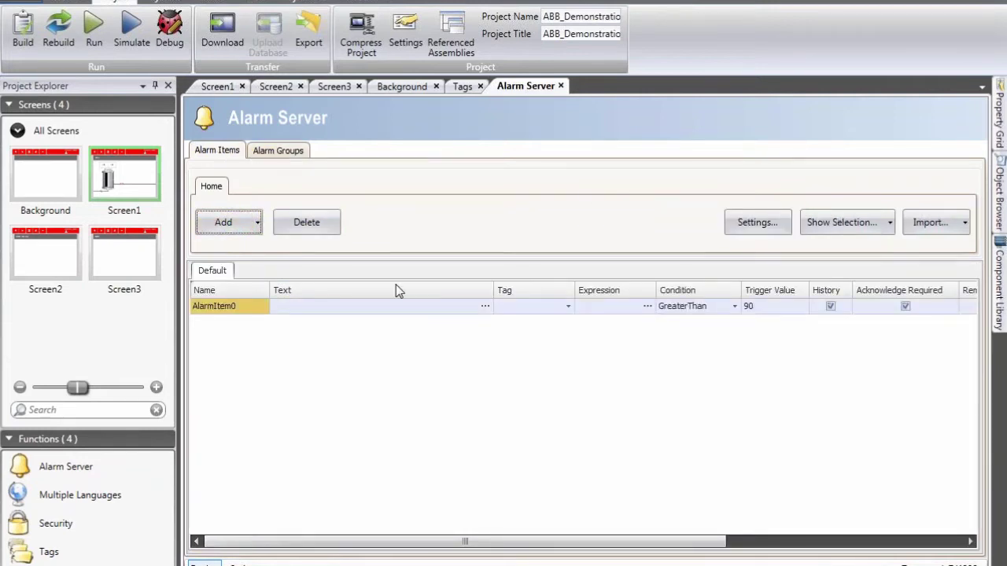
left_click(328, 307)
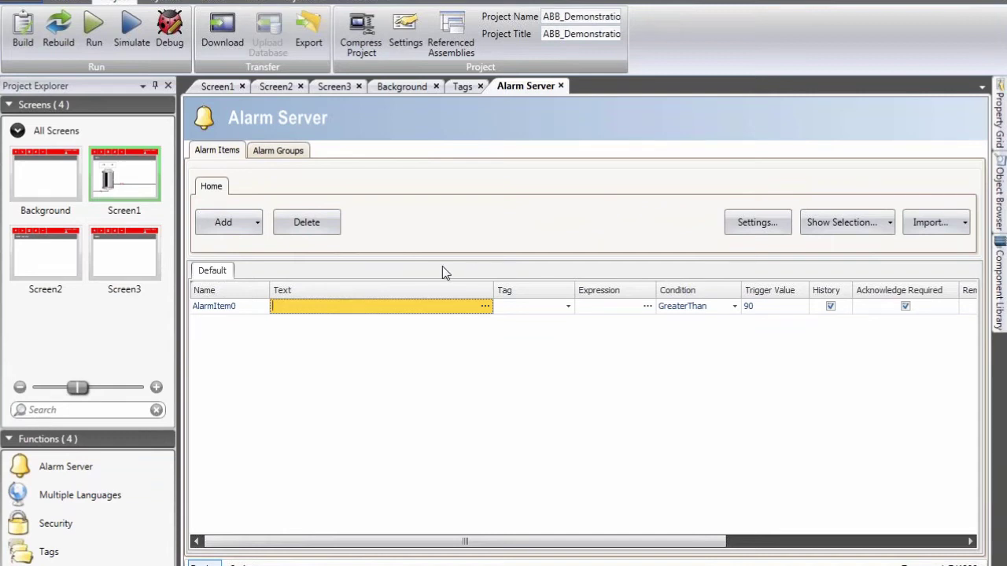
type("Tank level is > 75 8")
key("BackSpace")
type("%")
Step: Link the alarm to _0_TankLevel with condition GreaterThan and trigger value 75
left_click(569, 308)
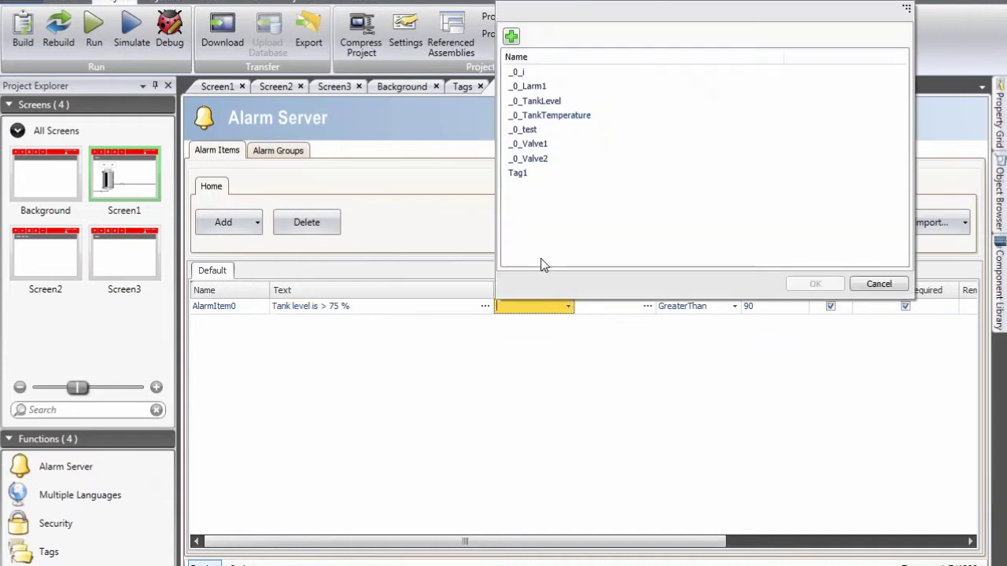
double_click(553, 101)
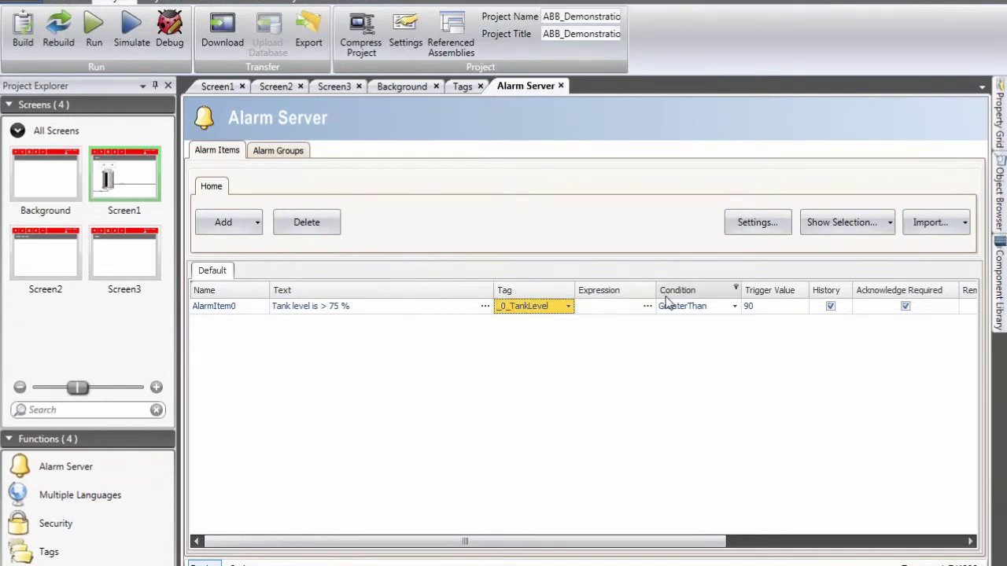
left_click(735, 307)
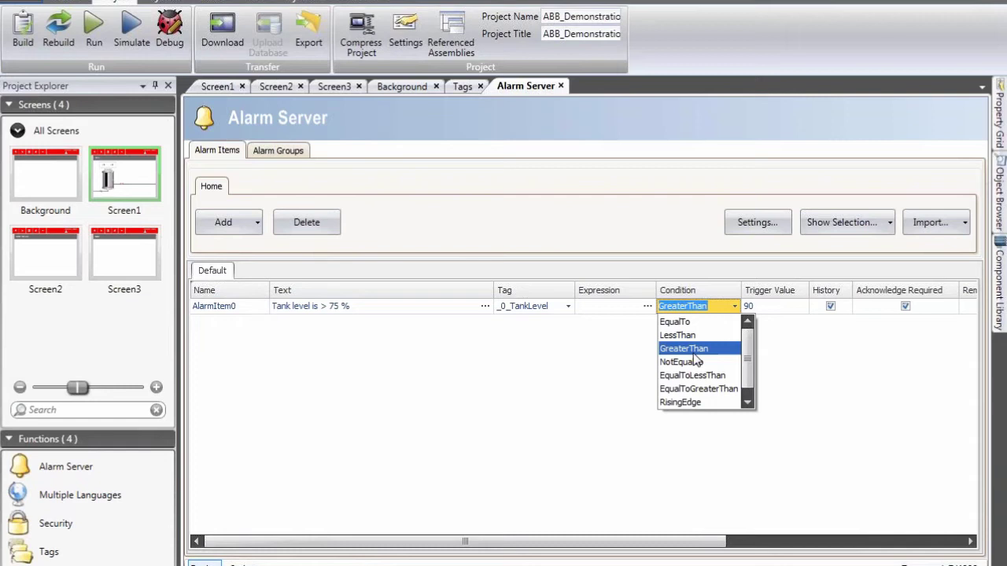
left_click(703, 349)
left_click(761, 307)
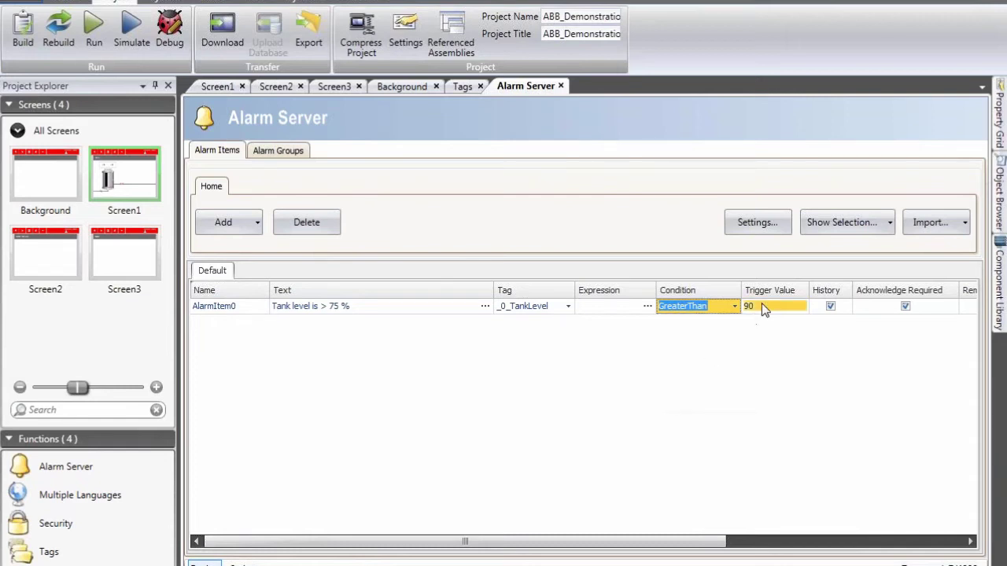
type("75")
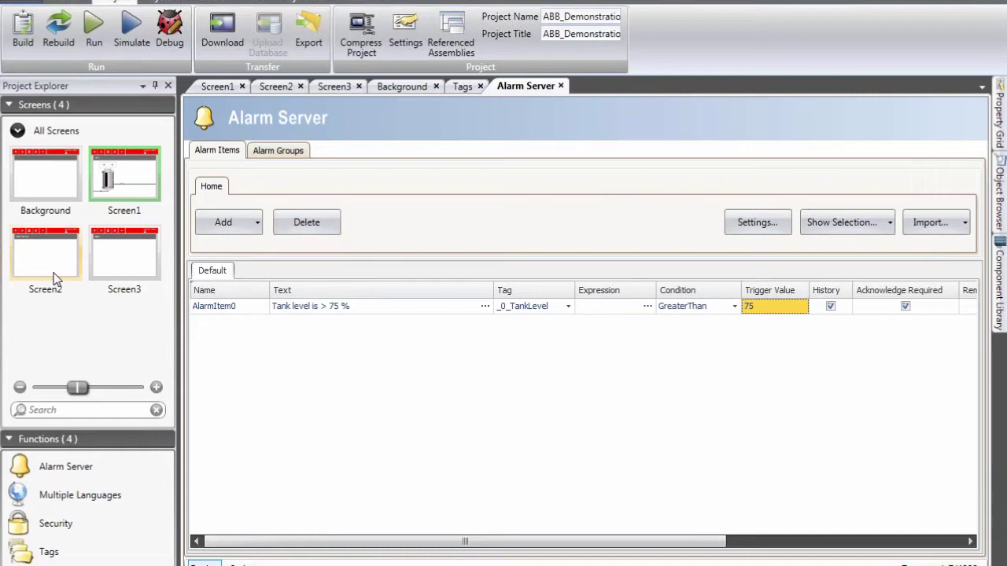
mouse_move(56, 272)
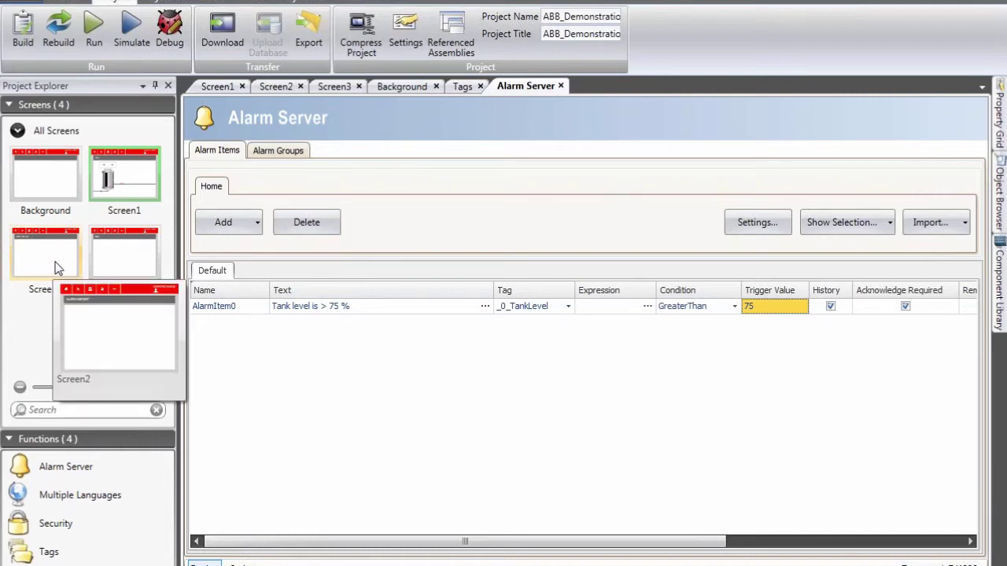
Step: Draw an Alarm Viewer over Screen2's content area below the ALARM HISTORY title
double_click(55, 268)
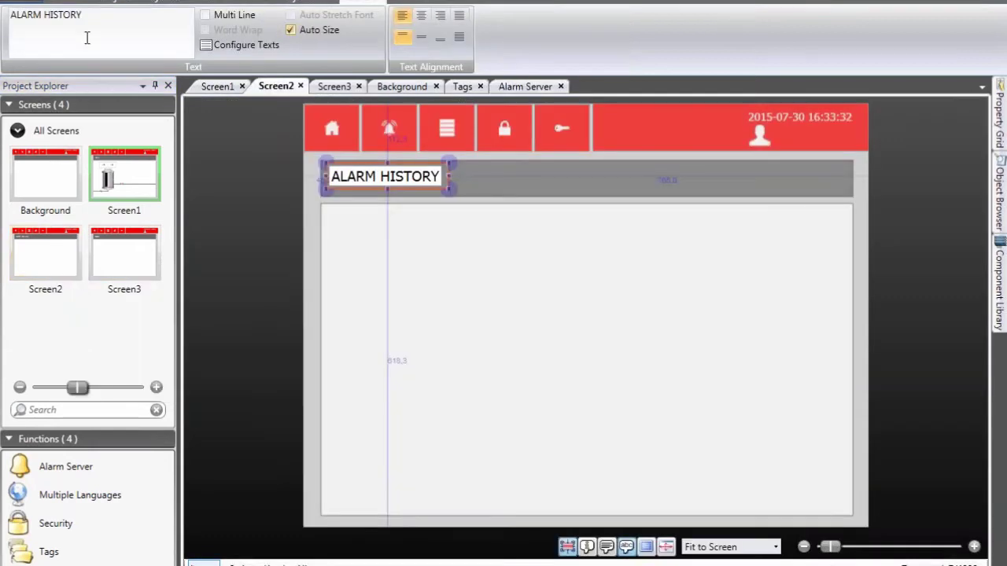
left_click(67, 3)
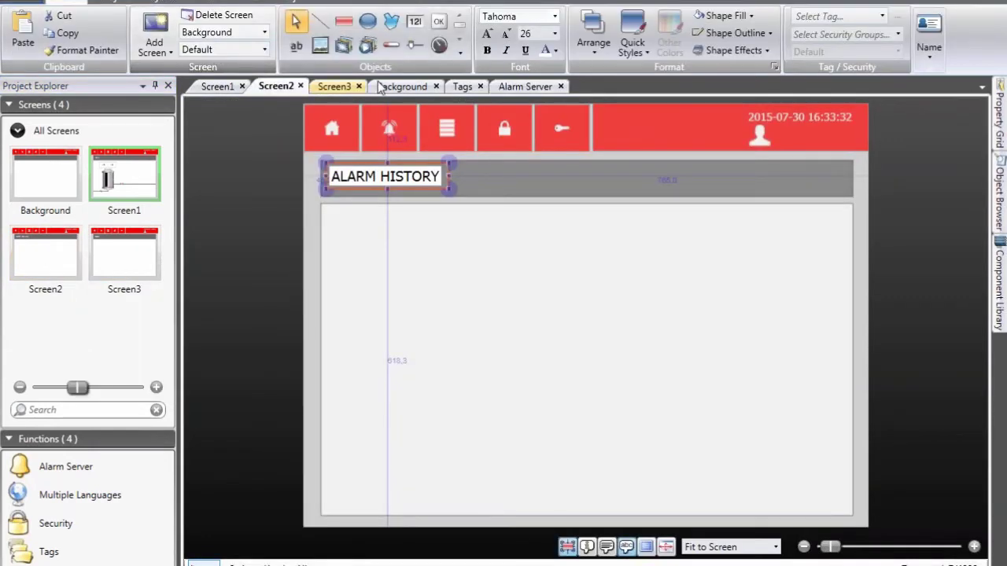
left_click(460, 45)
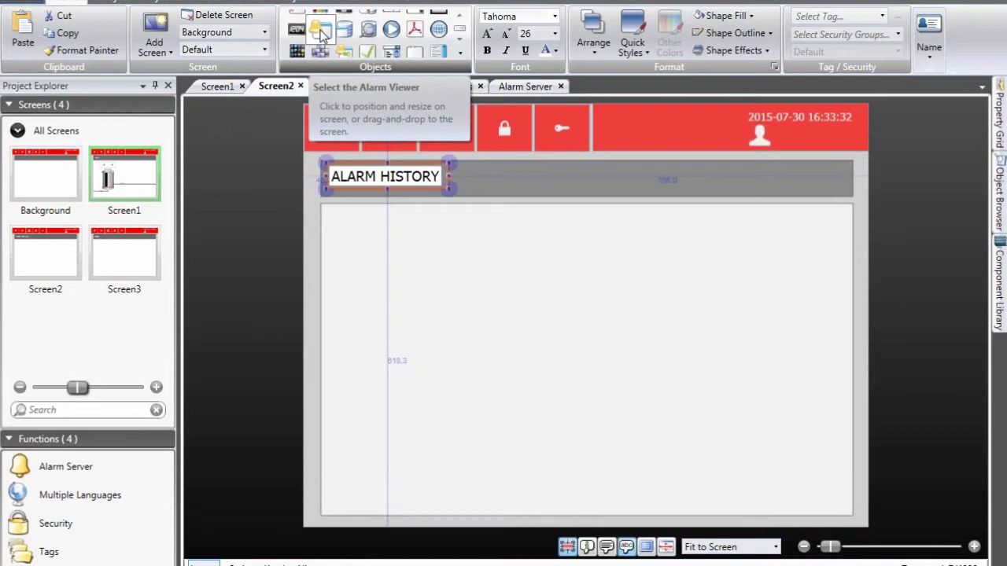
left_click(321, 32)
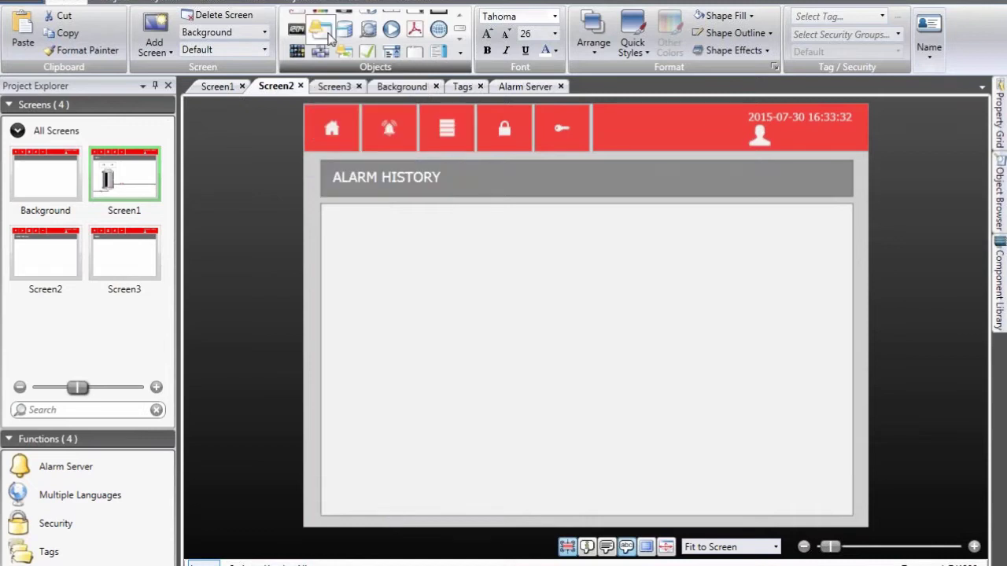
left_click(333, 216)
mouse_move(533, 366)
left_mouse_down()
mouse_move(786, 487)
mouse_move(833, 503)
mouse_move(836, 492)
left_mouse_up()
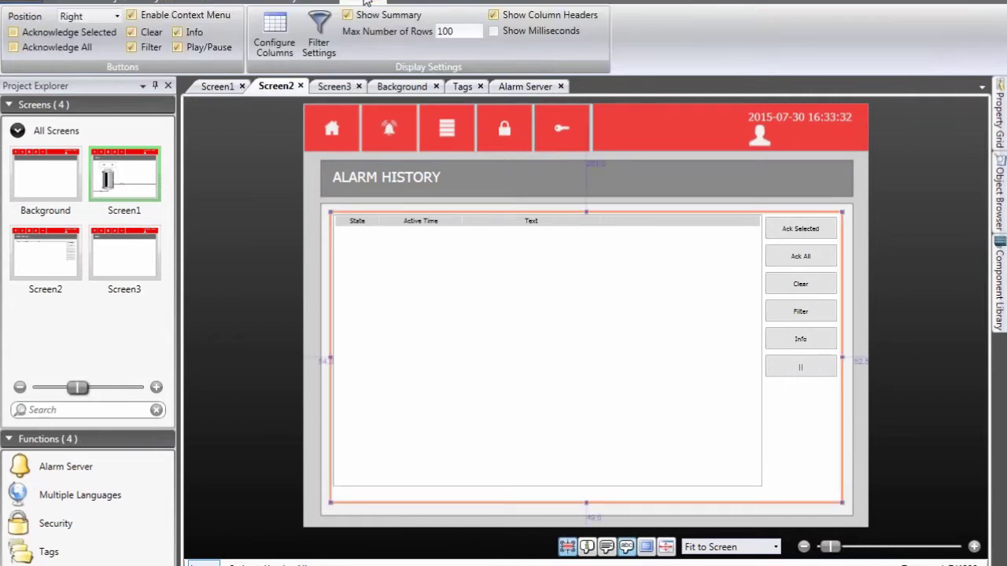
Step: Keep all the viewer's buttons (acknowledge, clear, filter, info, pause) shown and check the Position options
left_click(36, 33)
left_click(36, 49)
left_click(130, 47)
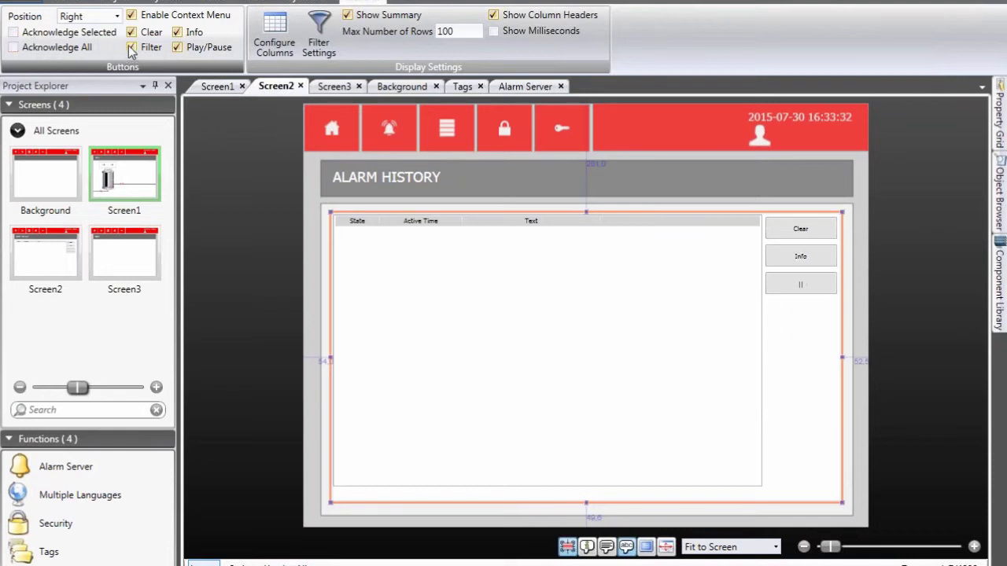
left_click(130, 32)
left_click(177, 32)
left_click(177, 47)
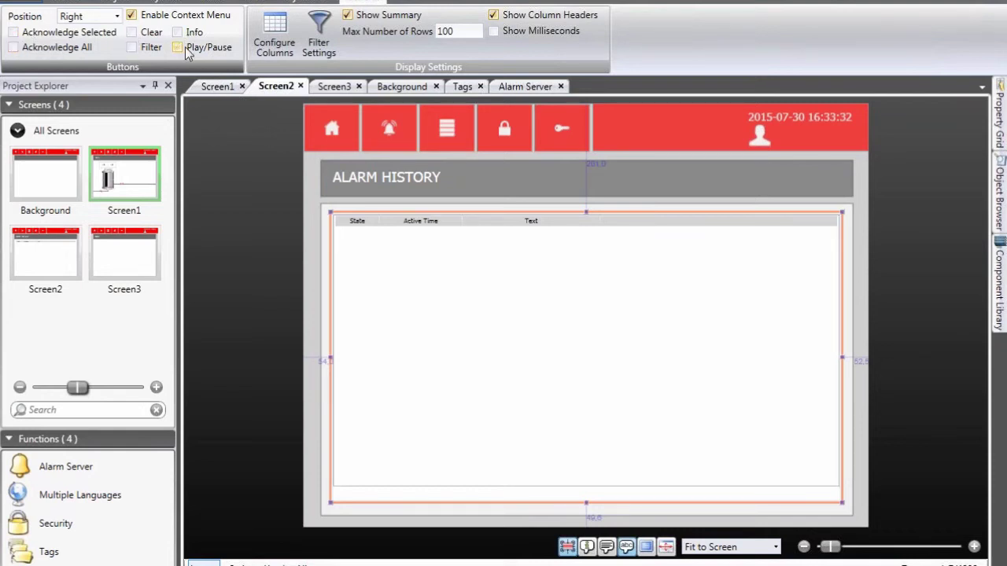
left_click(177, 47)
left_click(177, 32)
left_click(131, 32)
left_click(131, 47)
left_click(75, 47)
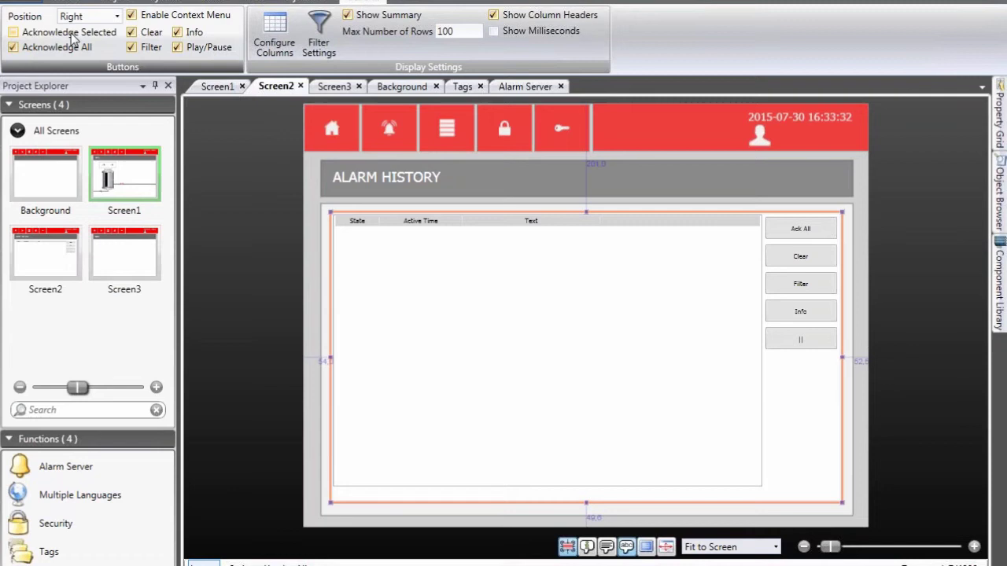
left_click(75, 33)
left_click(117, 16)
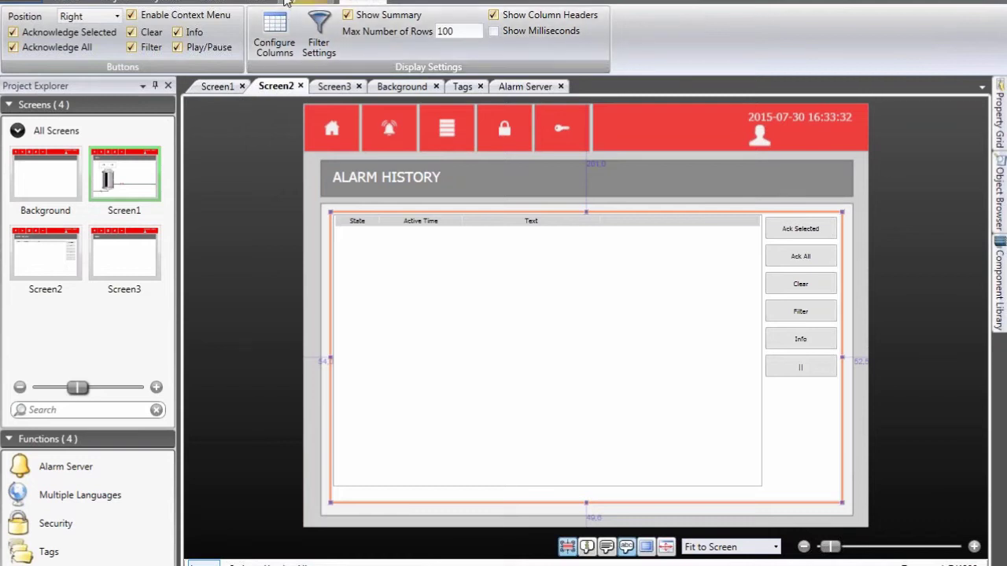
left_click(277, 30)
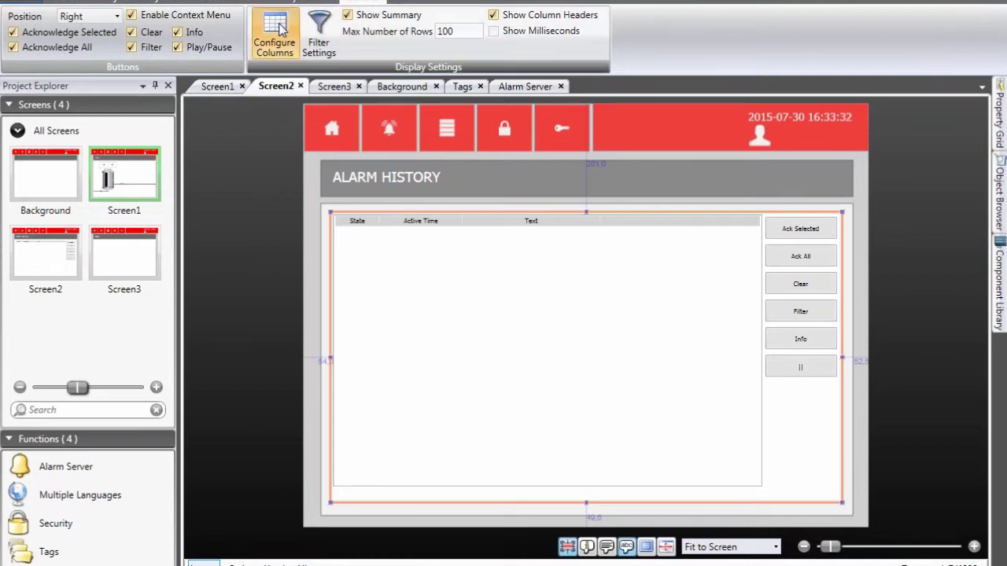
left_click_drag(346, 78, 271, 116)
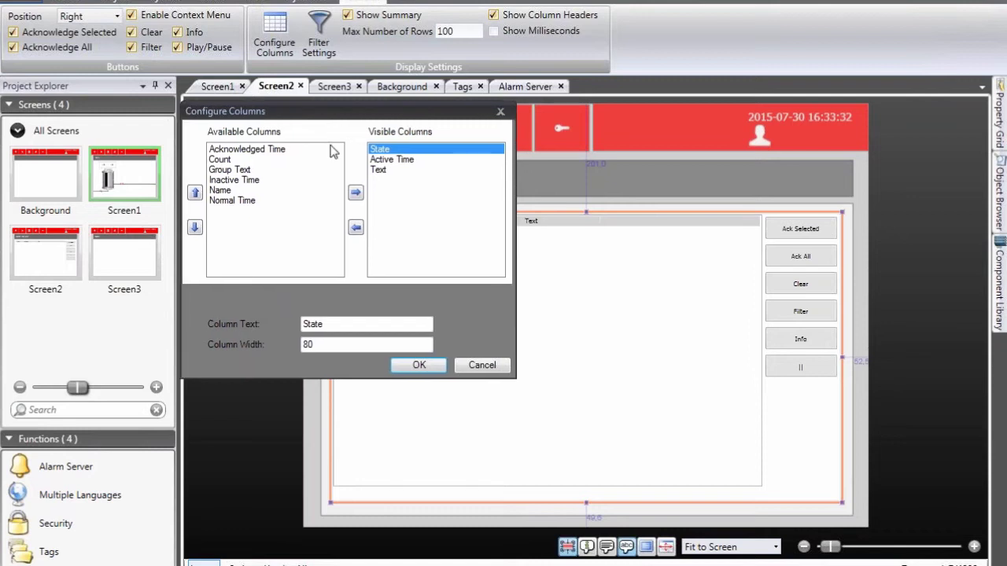
left_click(270, 151)
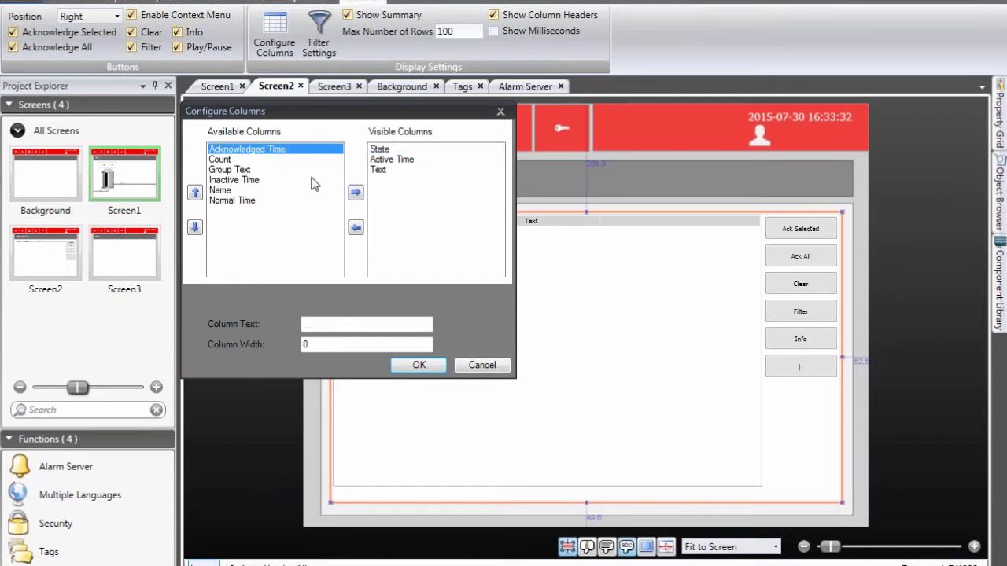
left_click(356, 193)
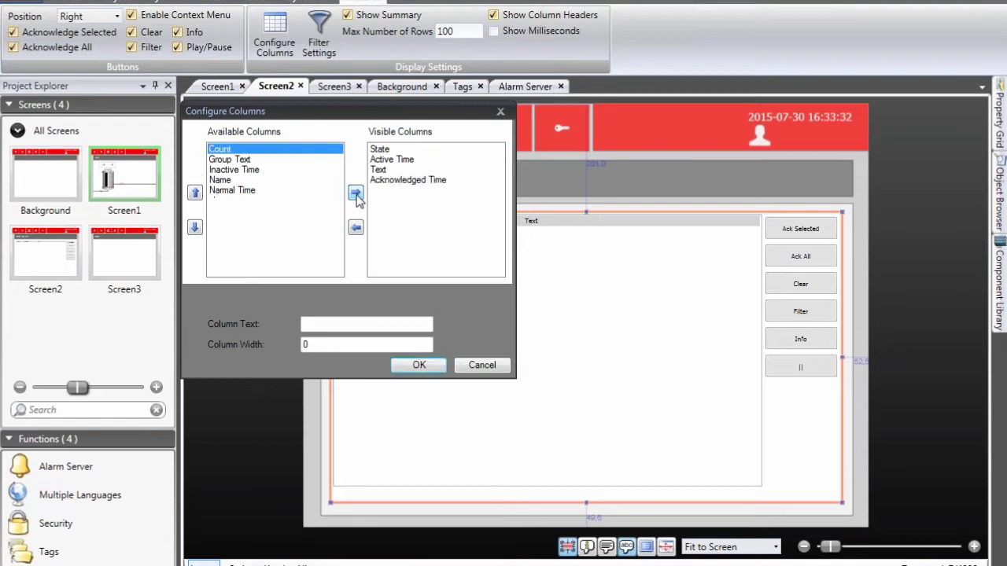
left_click(393, 181)
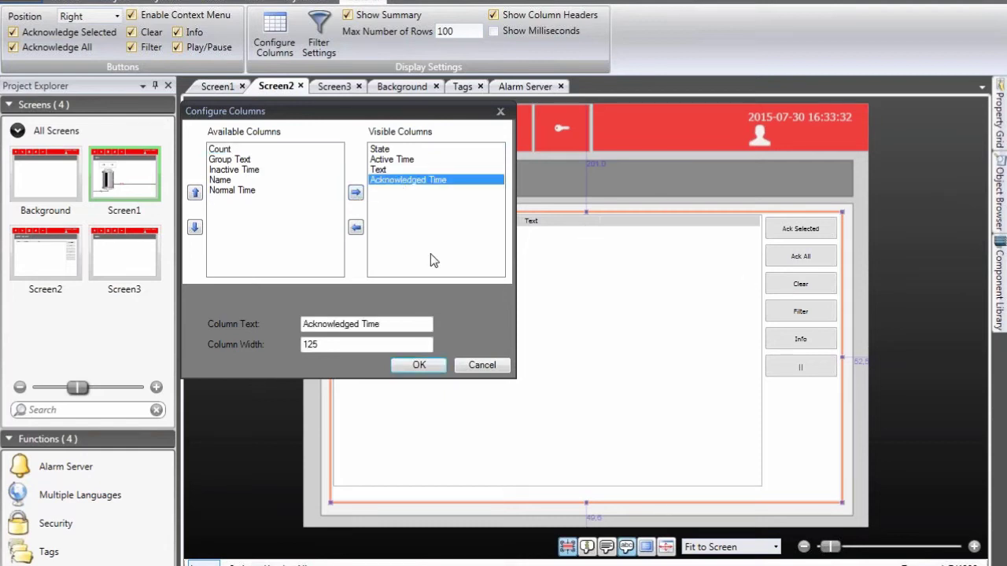
left_click(355, 228)
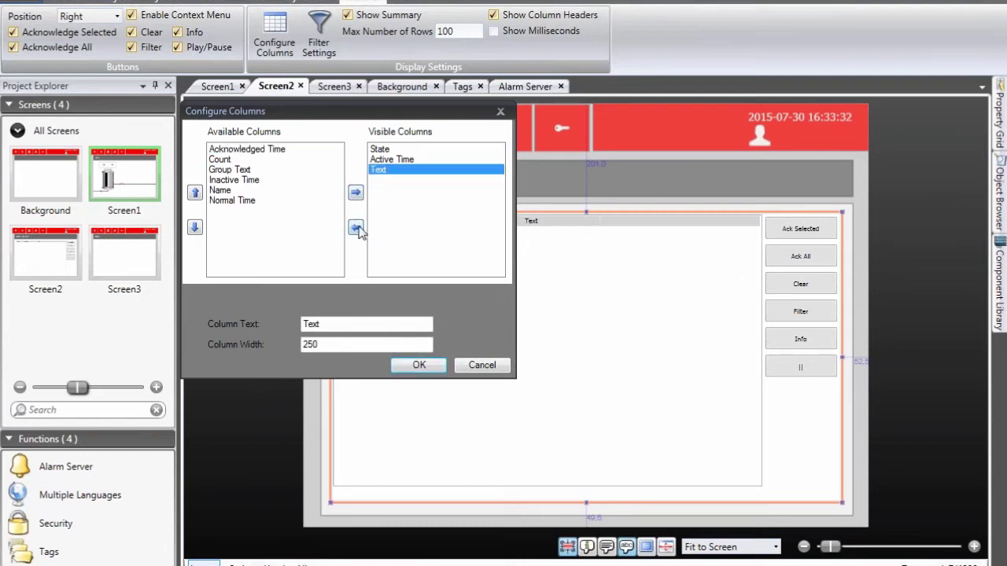
left_click(417, 367)
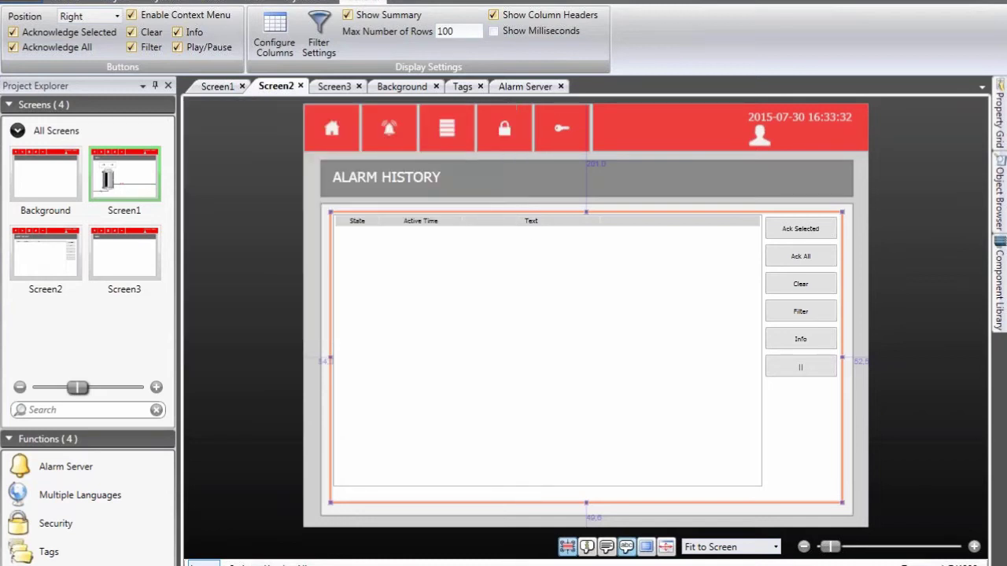
Step: Run the project and close the green outlet valve so the tank fills to 79 %
left_click(312, 303)
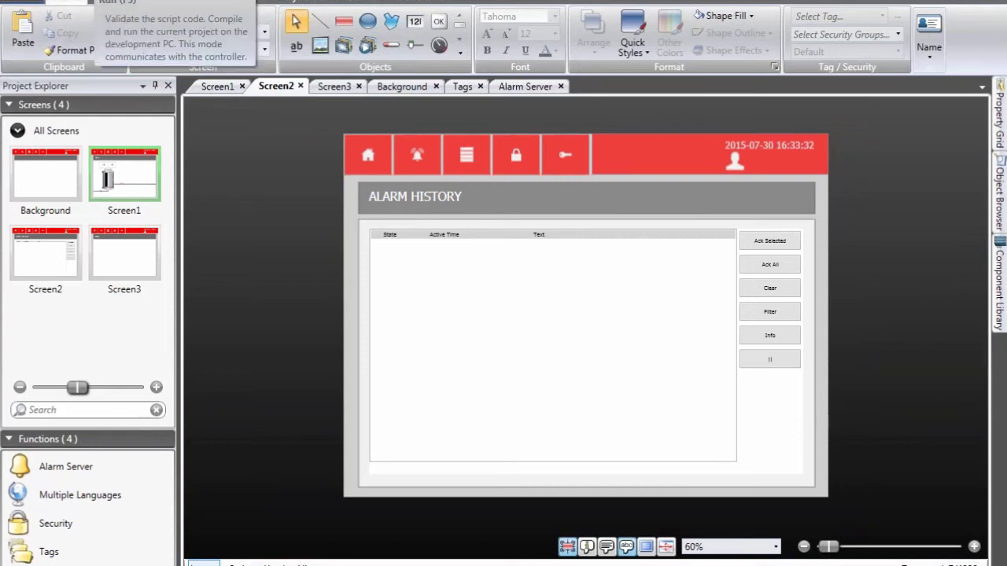
left_click(111, 3)
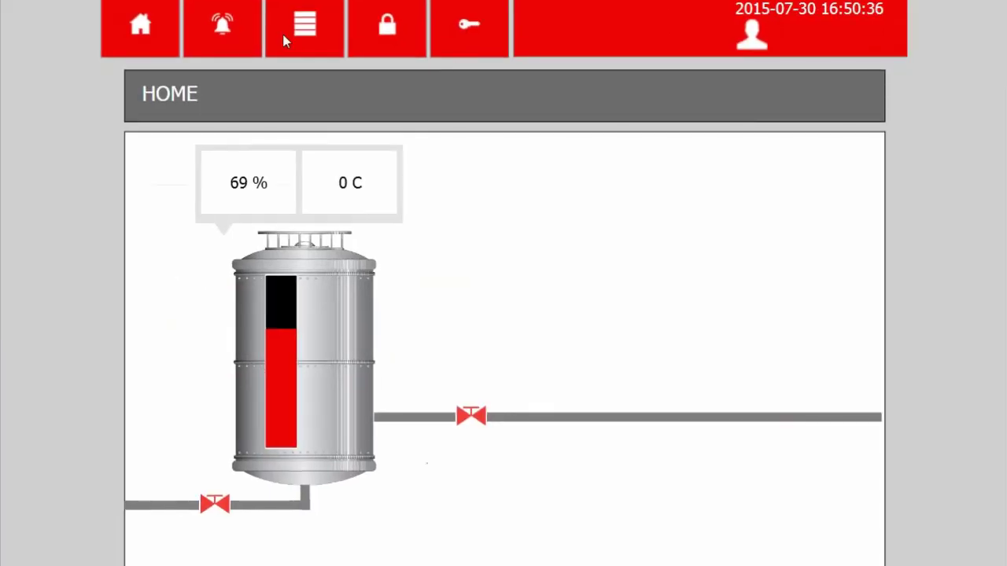
left_click(483, 423)
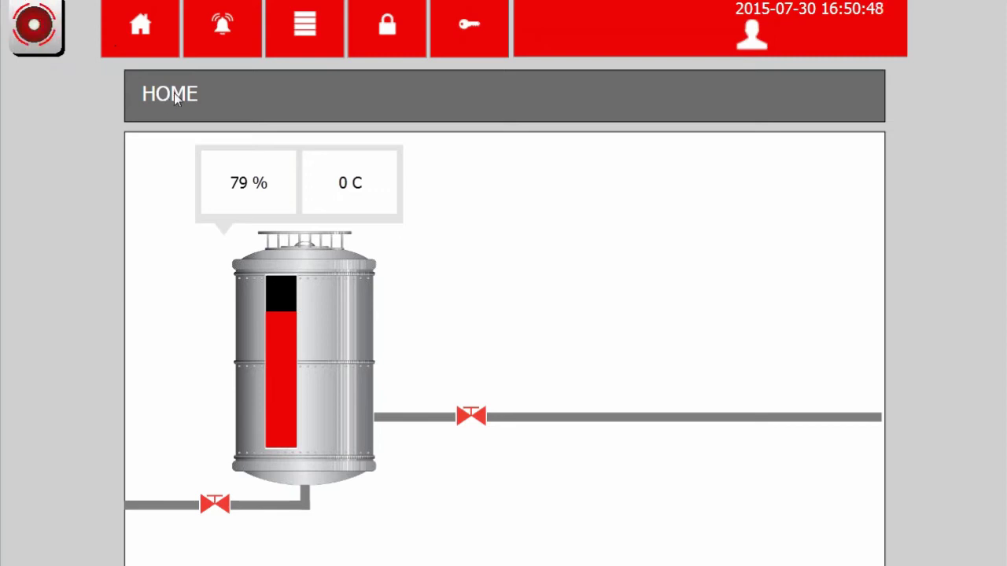
Step: In Alarm History, select the active 'Tank level is > 75 %' alarm and acknowledge it
left_click(224, 26)
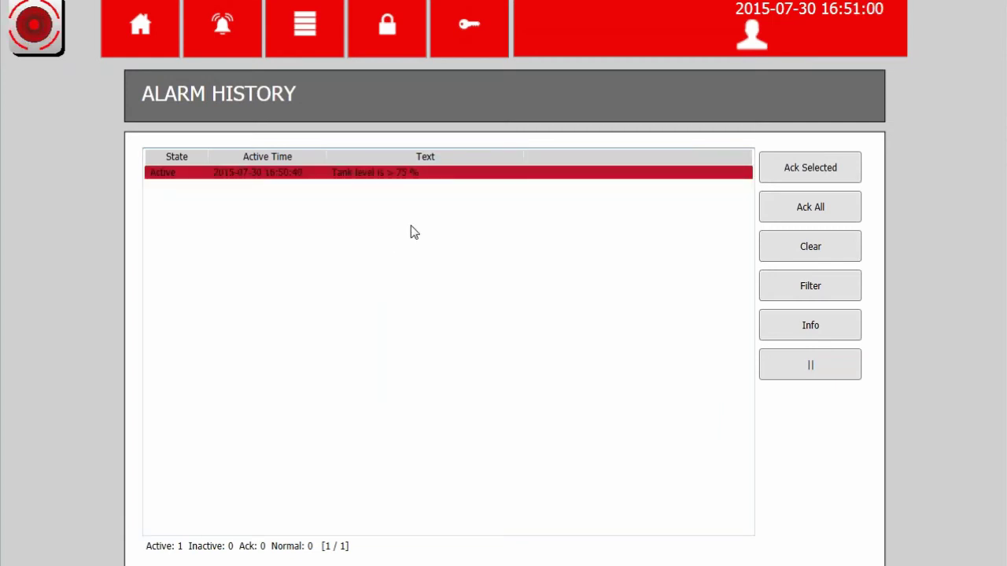
left_click(453, 174)
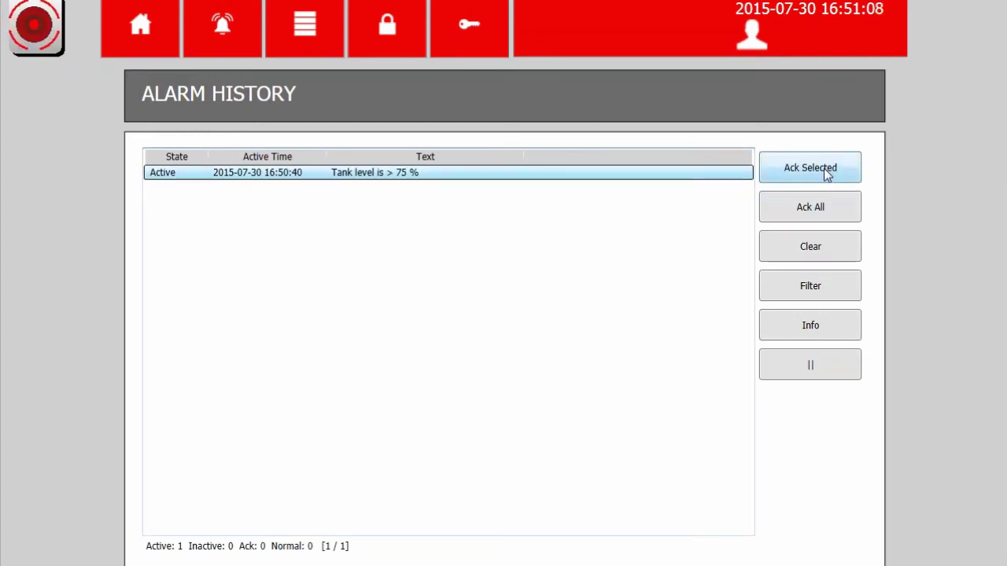
left_click(826, 208)
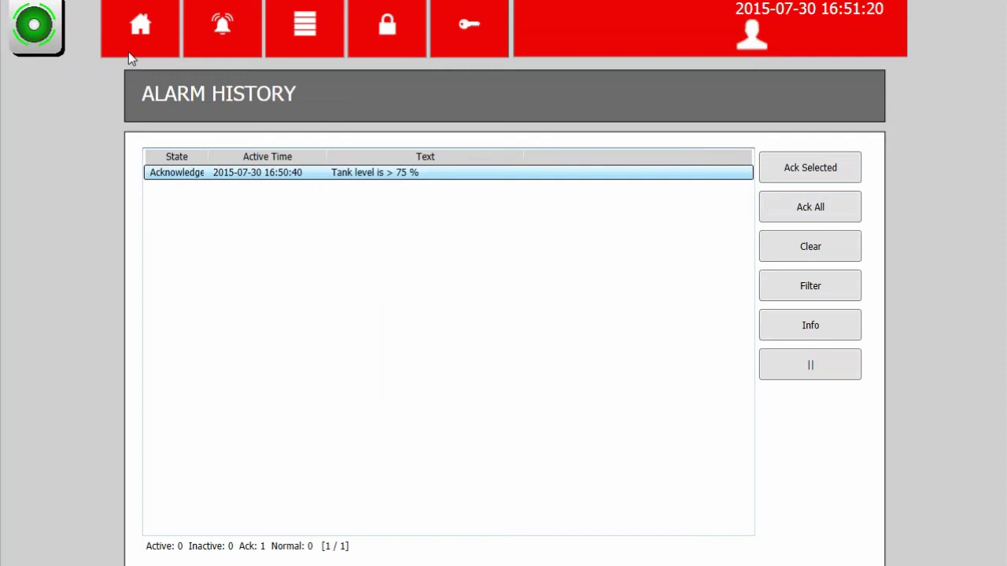
Step: Open the lower-left valve on HOME to drain the tank, then recheck Alarm History
left_click(144, 29)
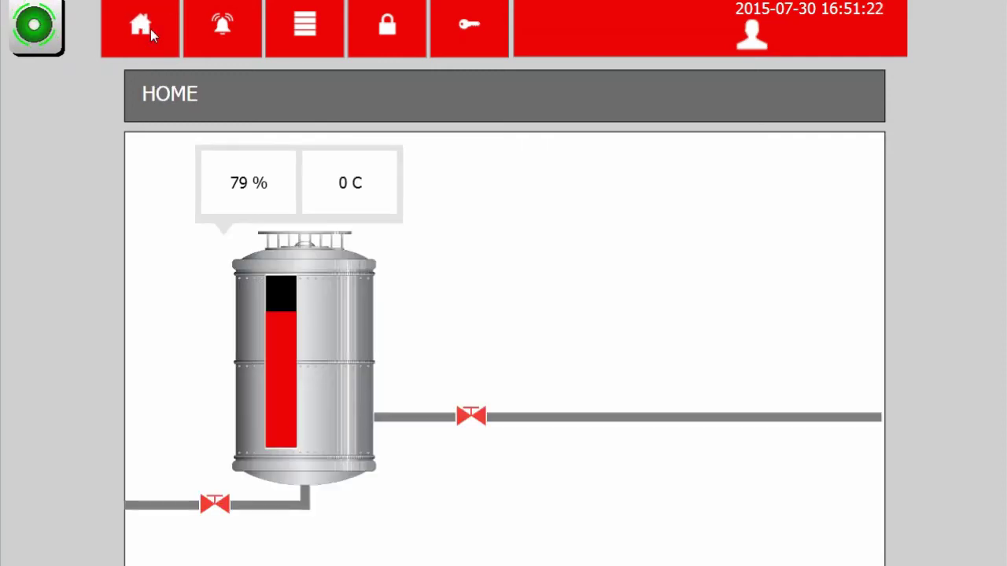
left_click(218, 505)
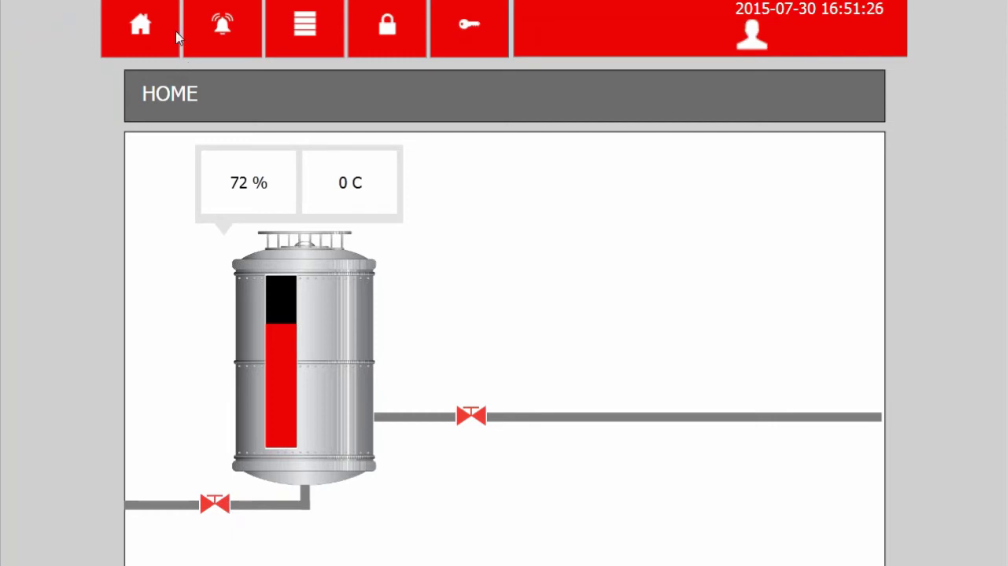
left_click(225, 26)
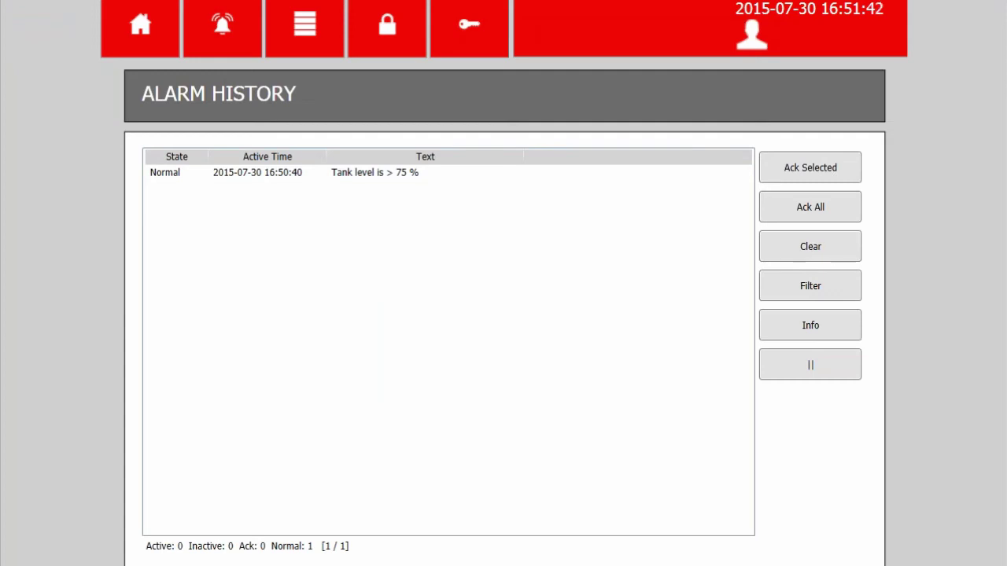
Step: Close the runtime, delete AlarmItem0 from the Alarm Server, and open the Tags page
key("alt+F4")
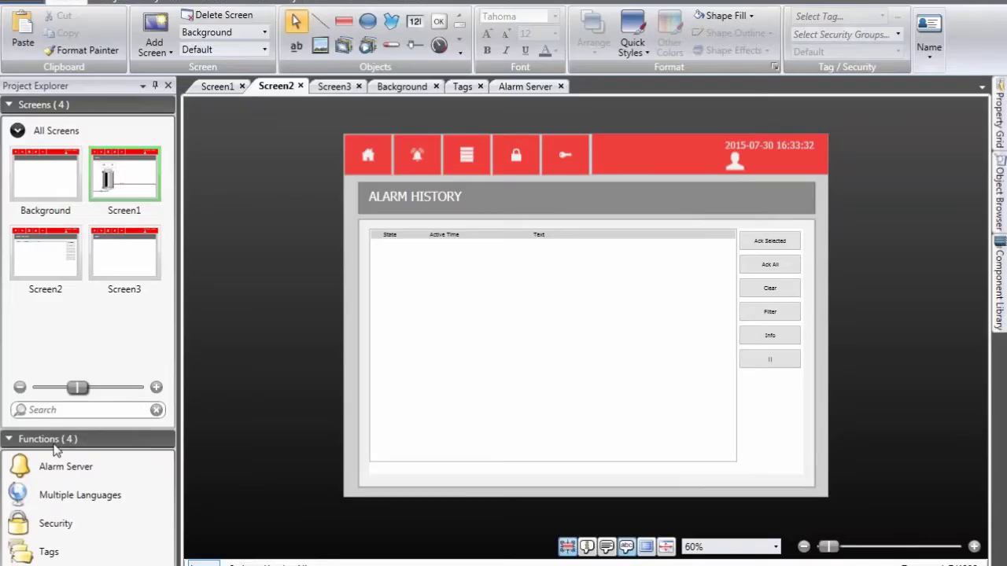
double_click(99, 471)
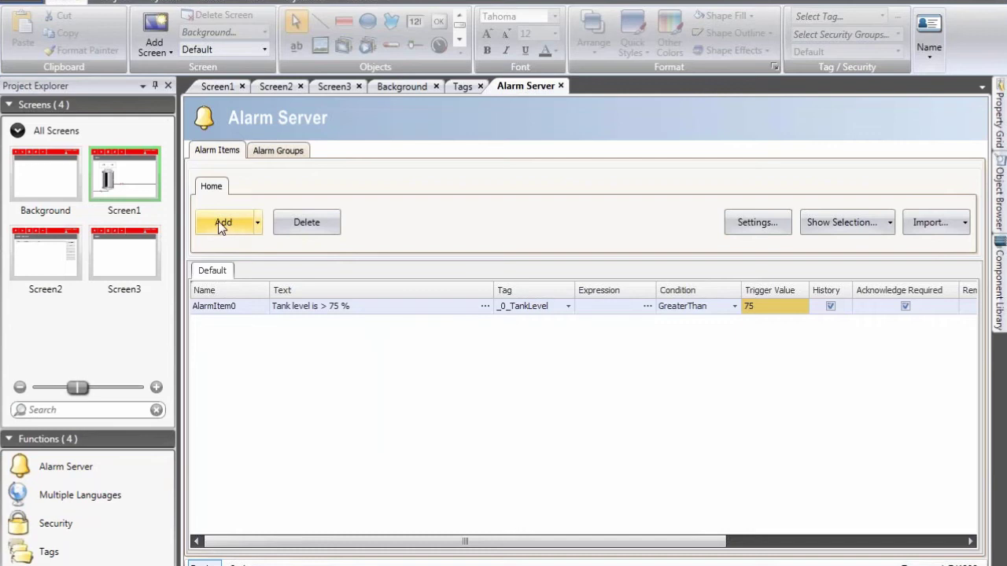
left_click(304, 228)
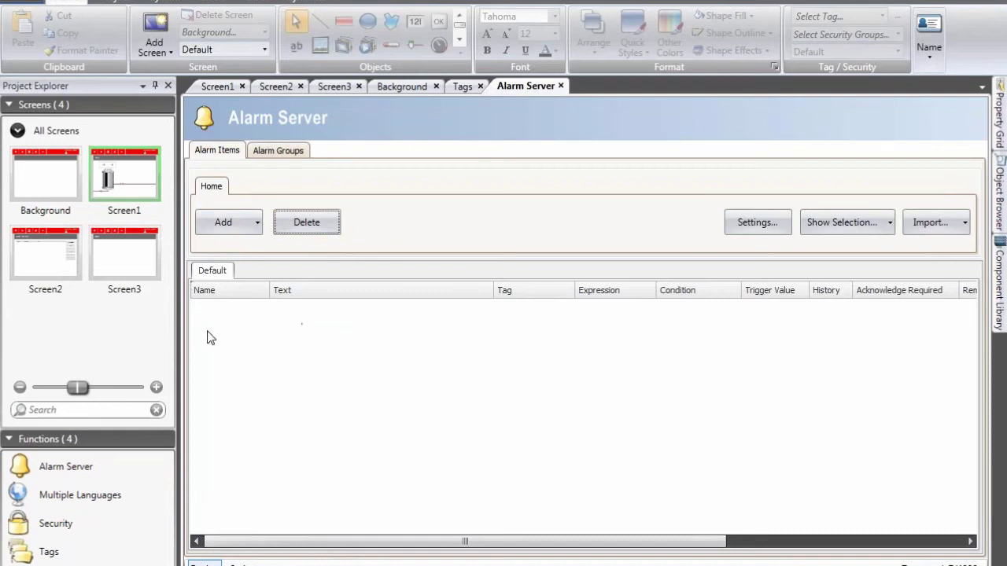
left_click(79, 555)
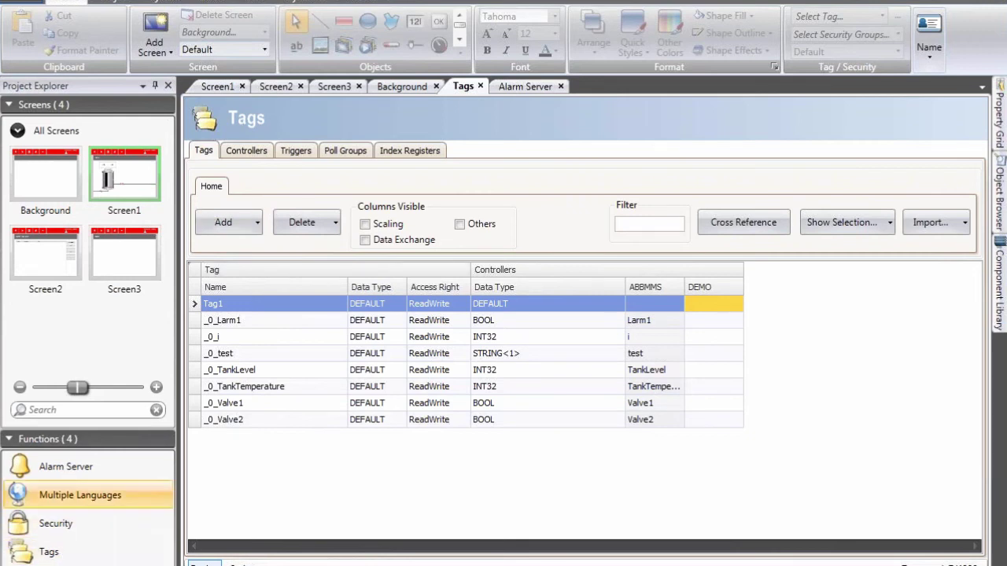
Step: Set Event to True for the Control Network station 192.168.1.11, then run the project with F5
left_click(260, 154)
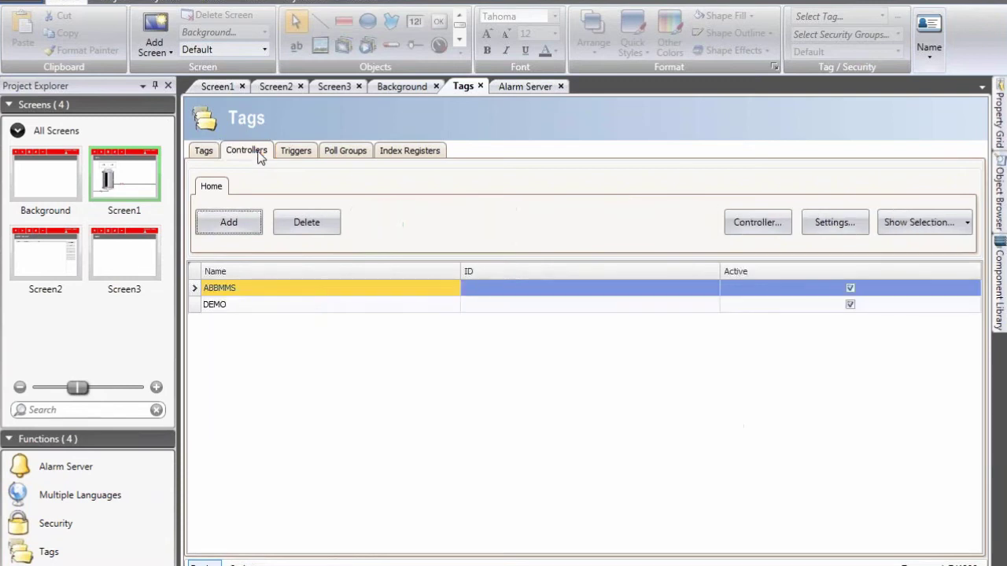
left_click(839, 223)
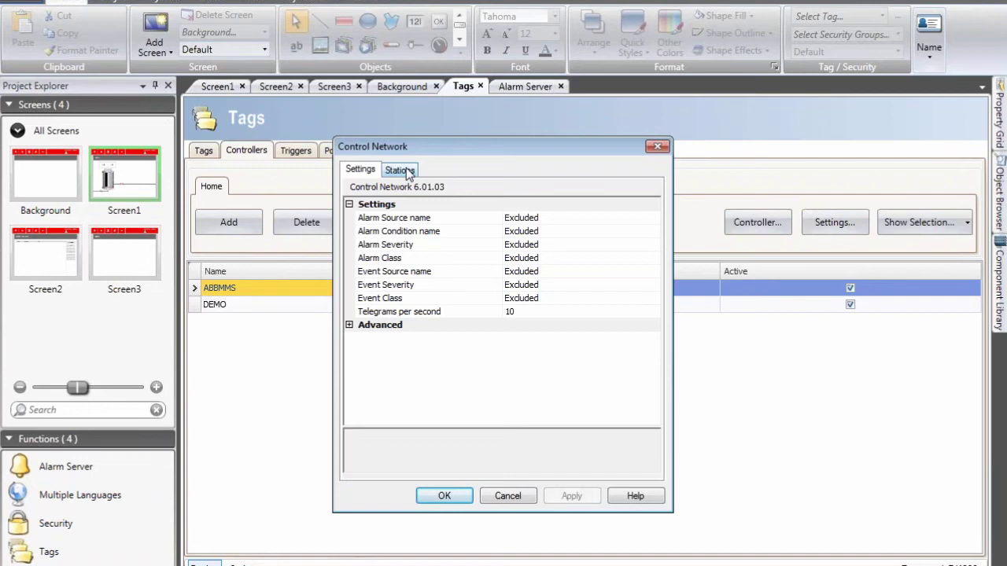
left_click(405, 169)
left_click(541, 205)
left_click(541, 205)
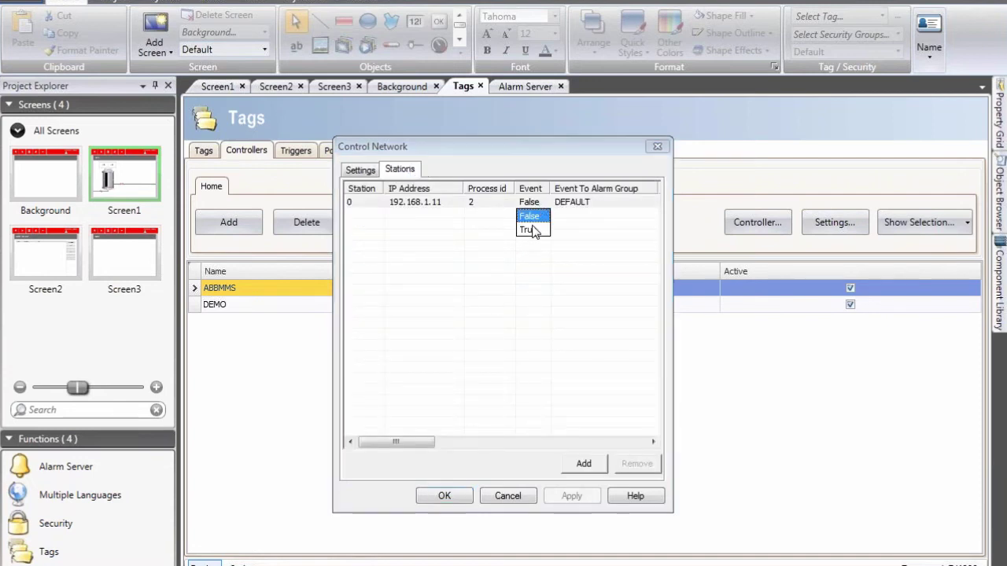
left_click(528, 224)
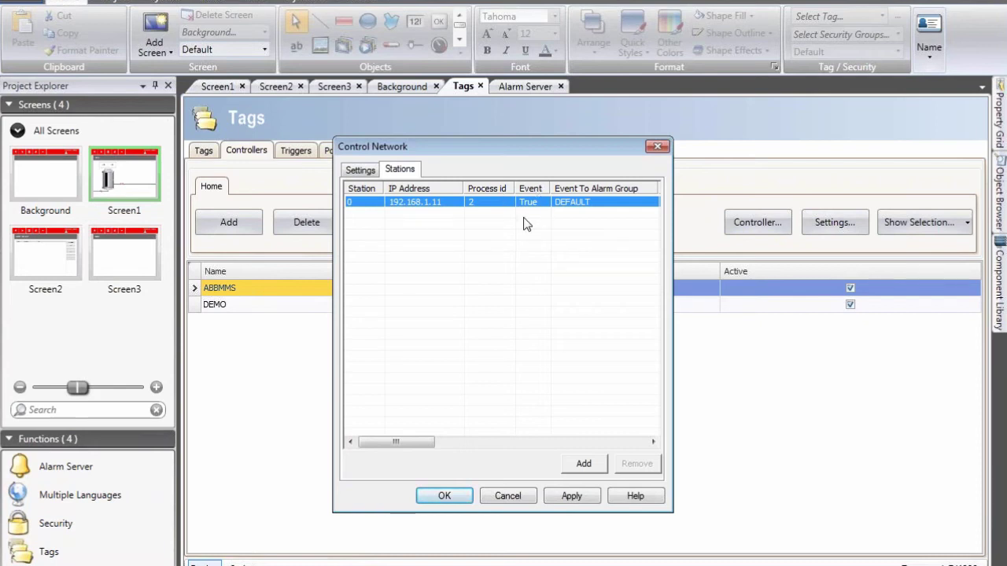
mouse_move(418, 440)
left_mouse_down()
mouse_move(629, 444)
mouse_move(637, 453)
mouse_move(416, 445)
left_mouse_up()
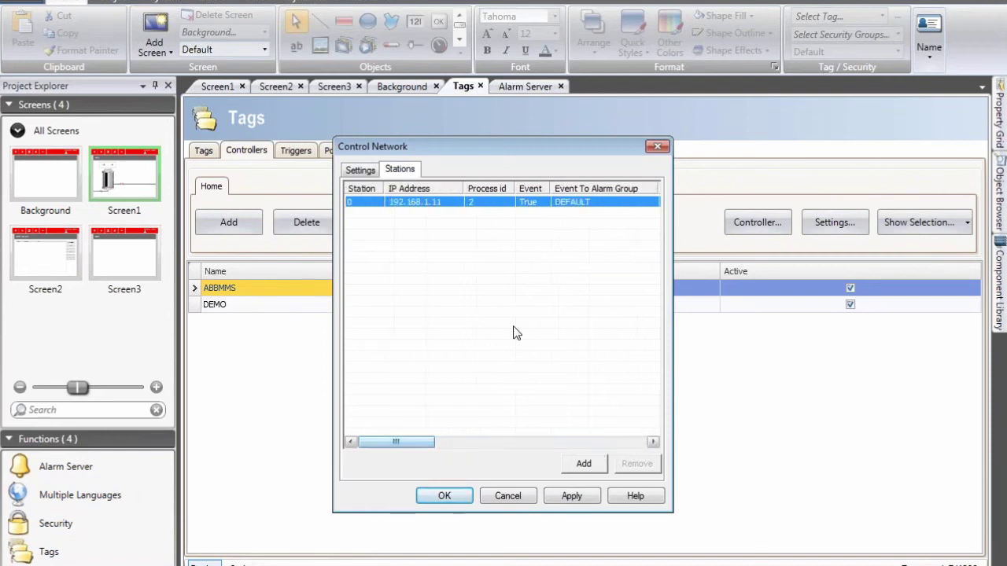
left_click(445, 496)
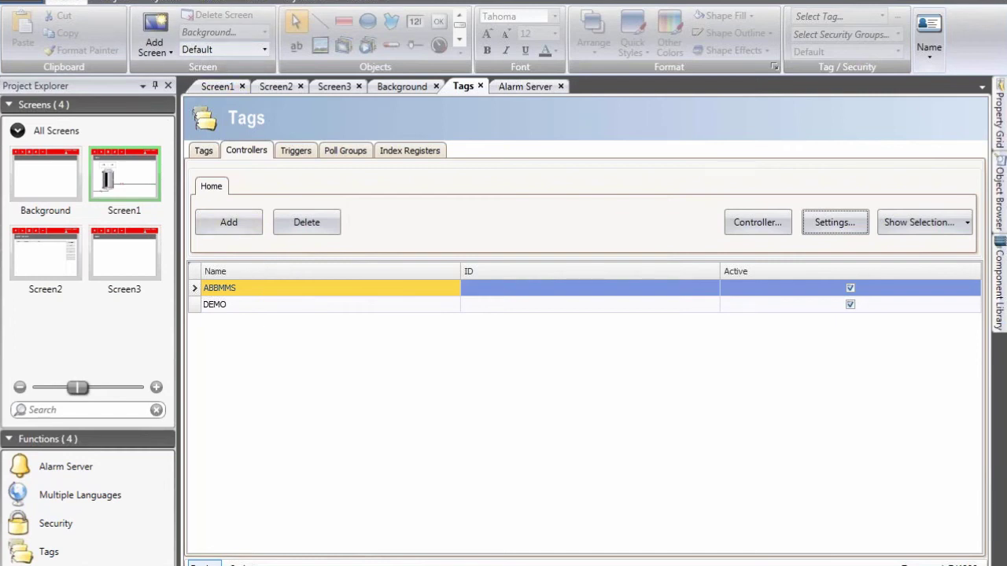
key("F5")
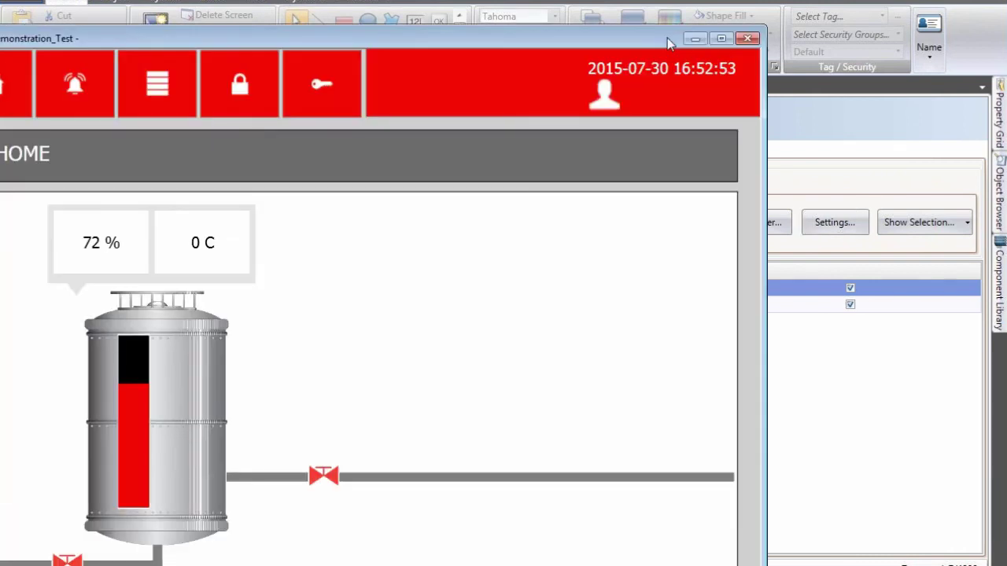
Step: Maximize the runtime panel, then switch EnableAlarm to On in Control Builder M
left_click_drag(667, 38, 734, 43)
double_click(733, 43)
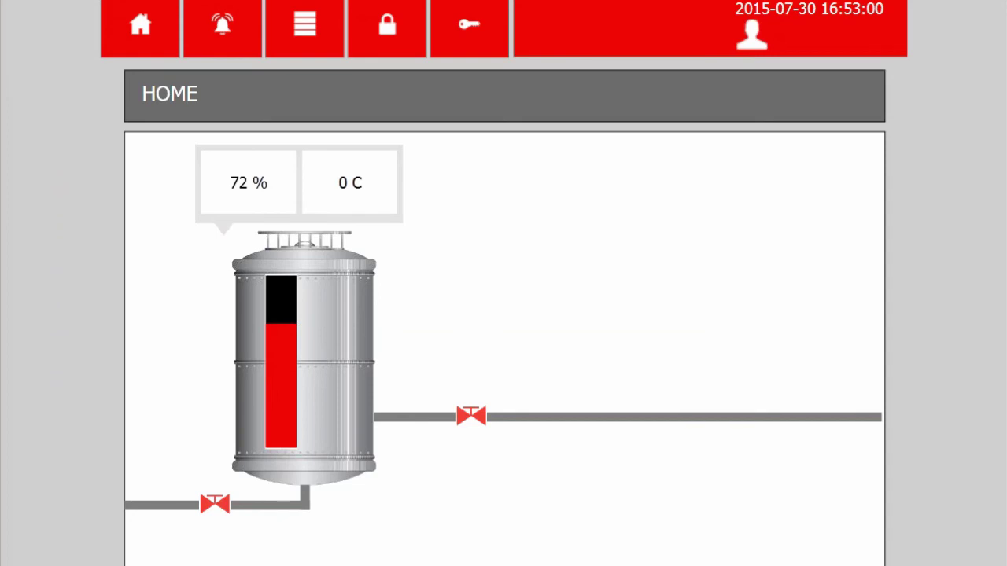
key("alt+Tab")
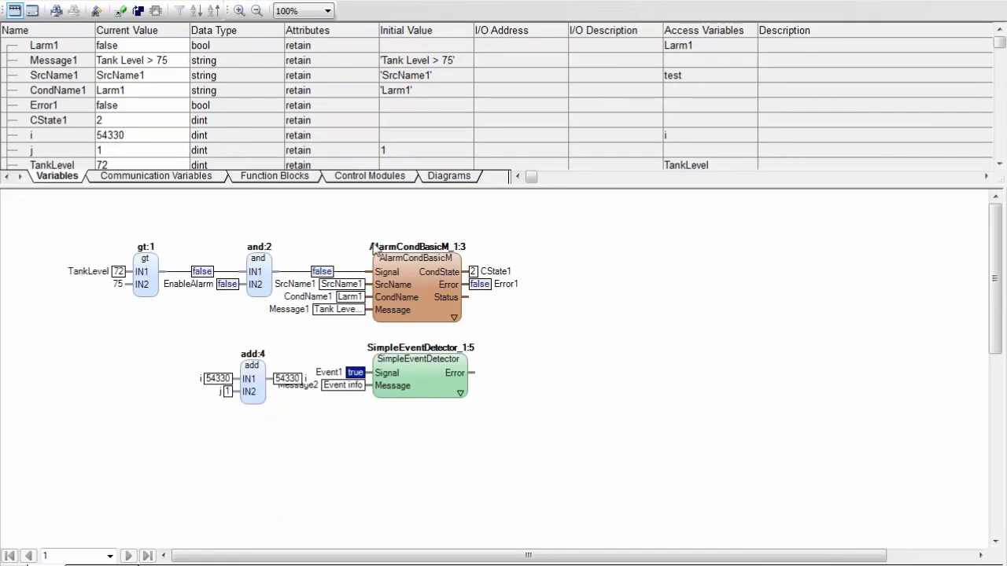
left_click(226, 291)
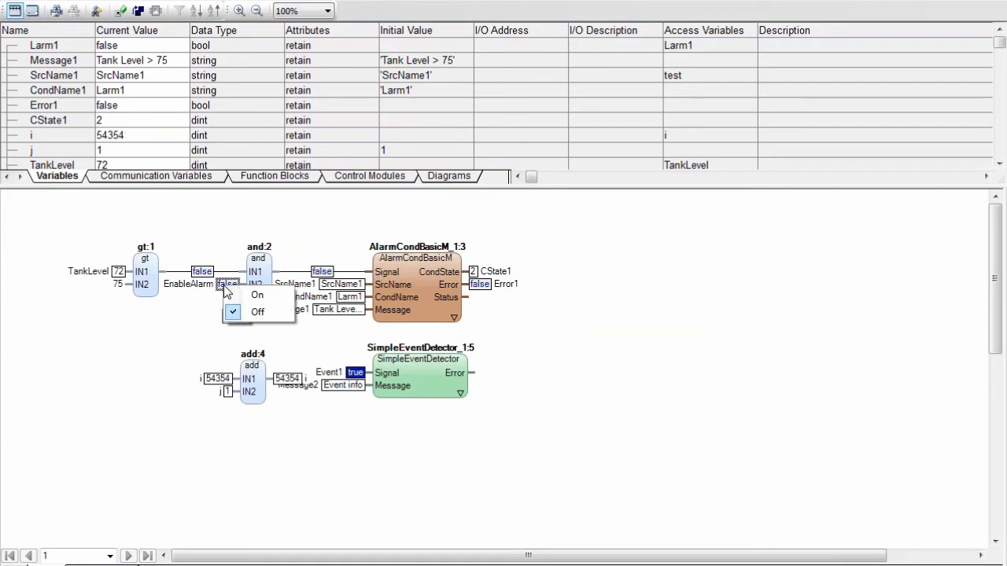
left_click(254, 293)
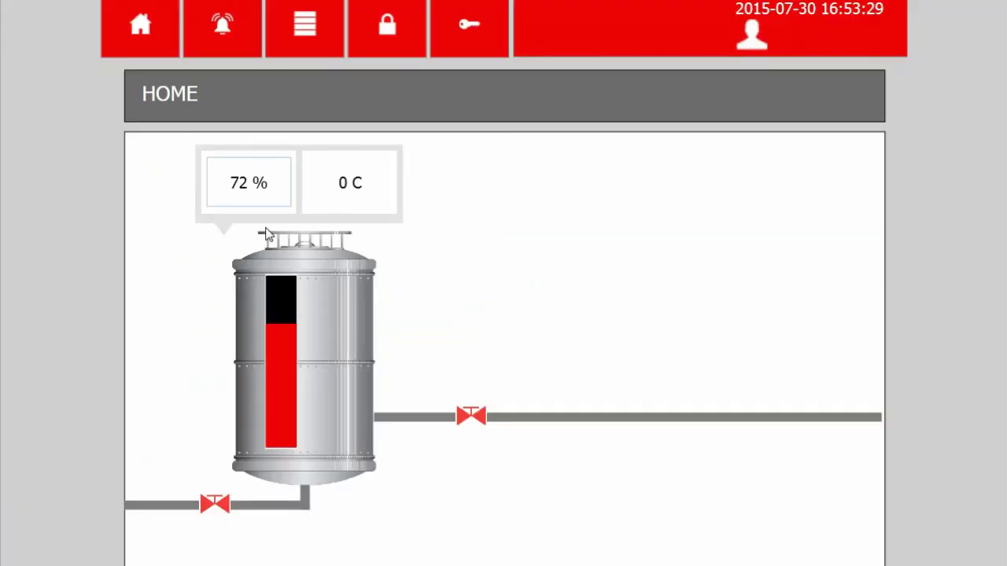
Step: Open and close the right pipe valve to fill the tank to 83 %, then view Alarm History
left_click(471, 417)
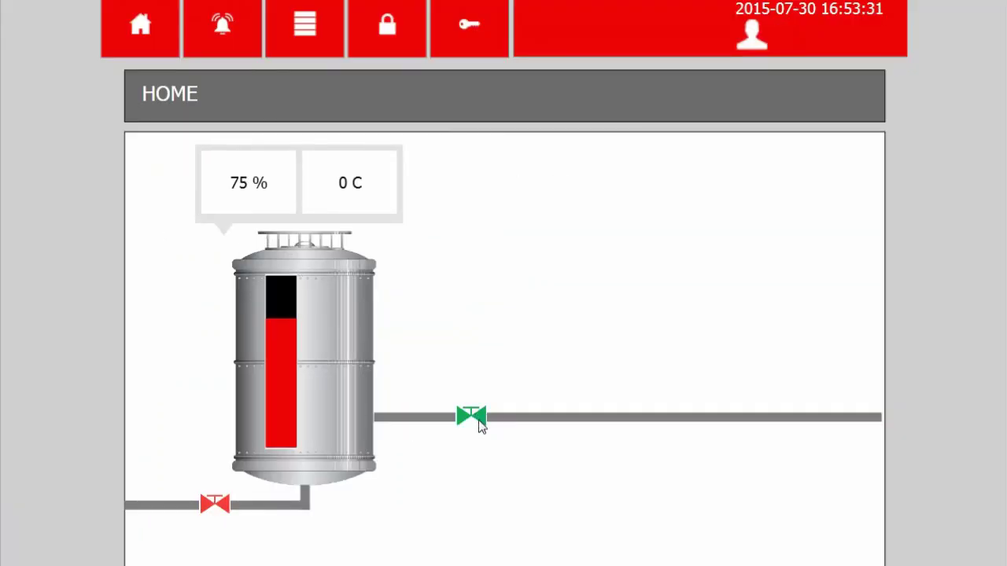
left_click(469, 421)
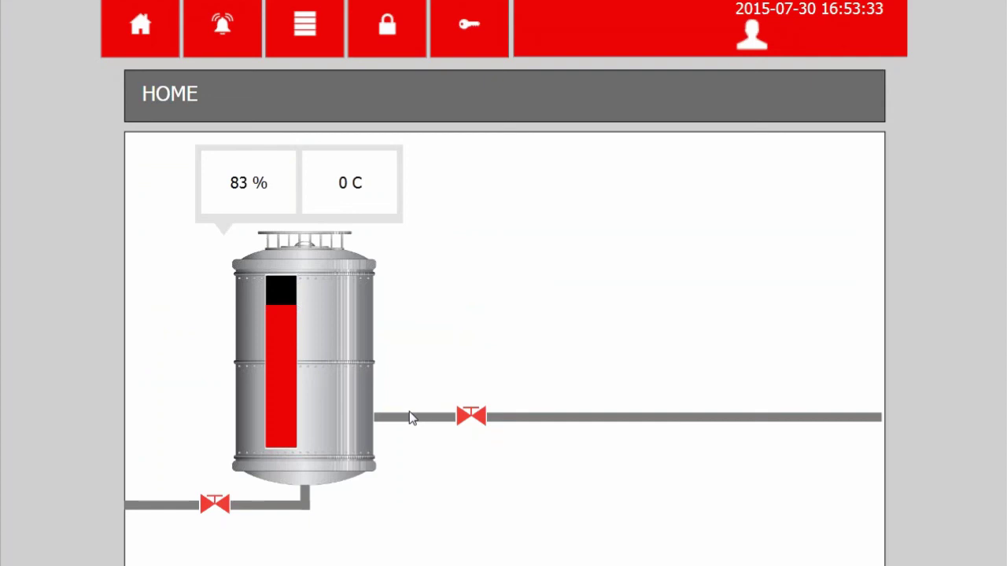
left_click(222, 24)
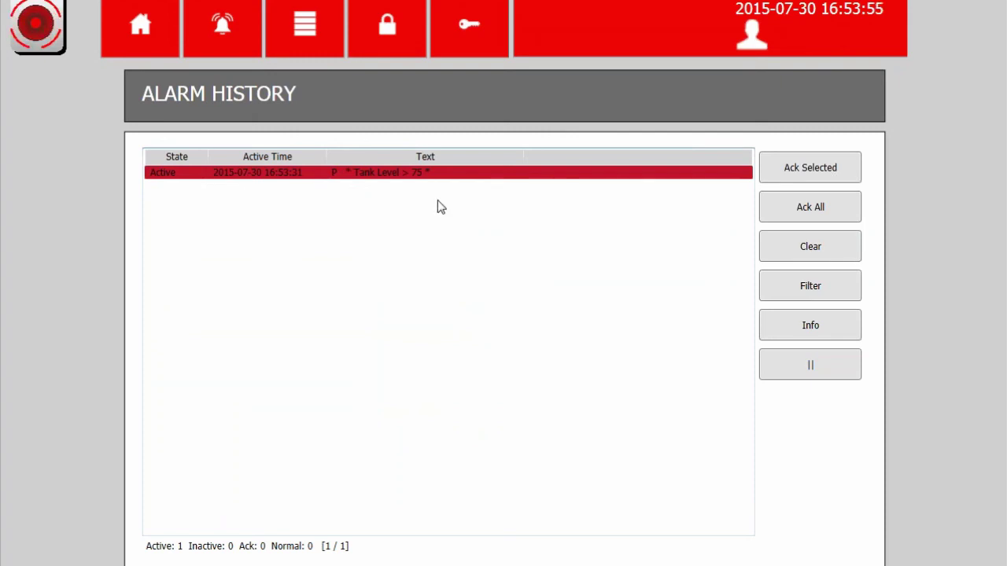
Step: Acknowledge the controller's tank-level alarm, then drain the tank from 83 % to 70 % using the lower-left valve
left_click(631, 175)
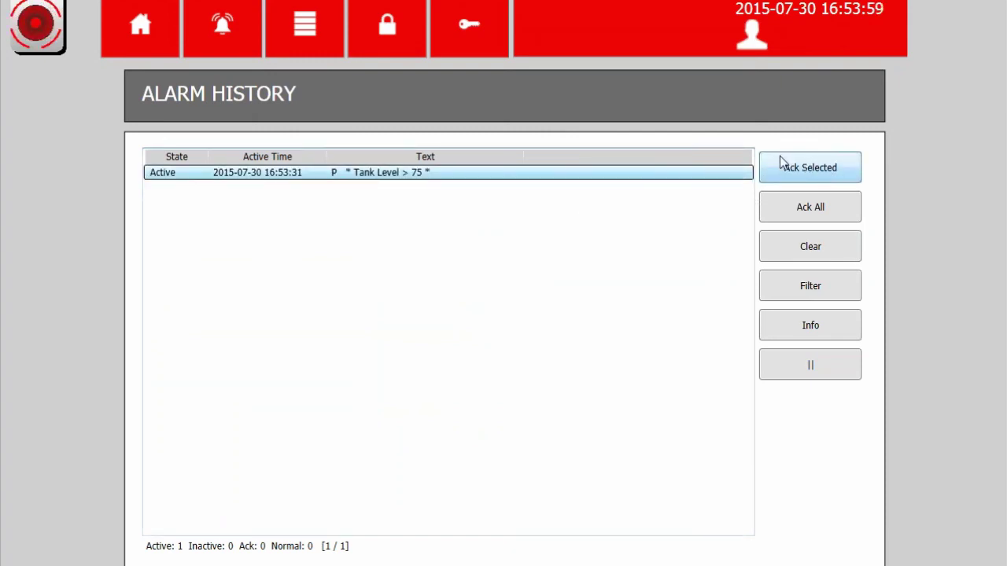
left_click(781, 157)
left_click(155, 15)
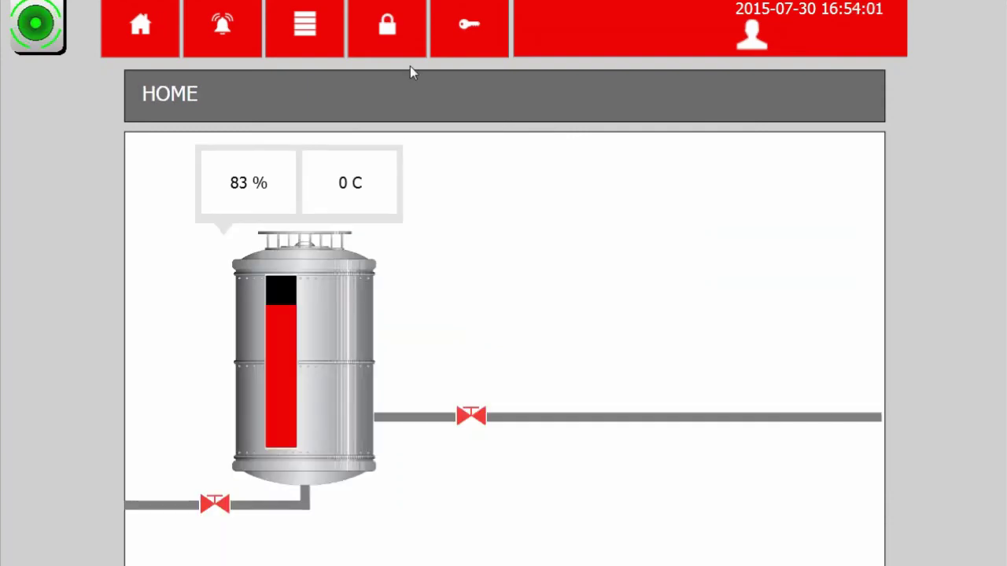
left_click(216, 503)
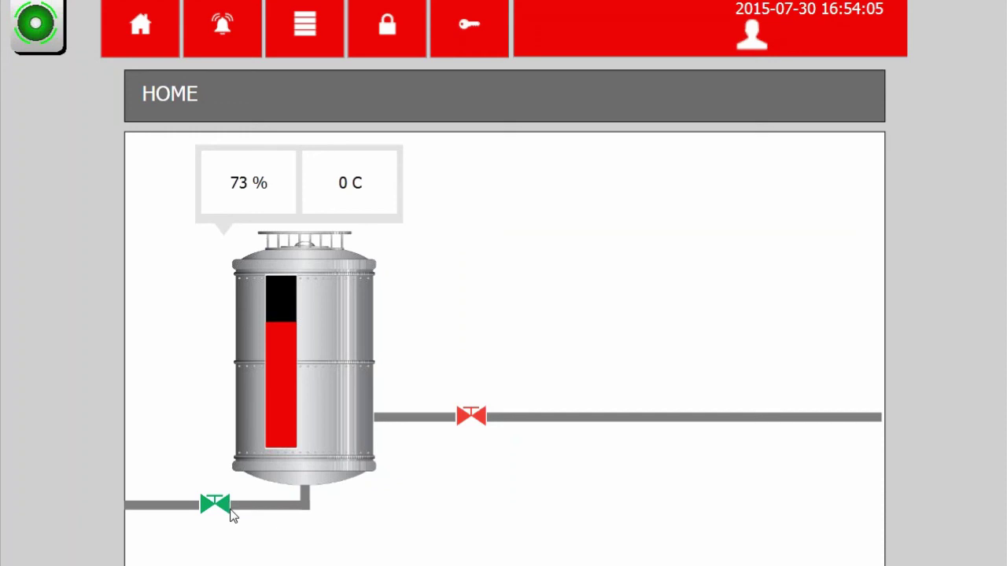
left_click(228, 505)
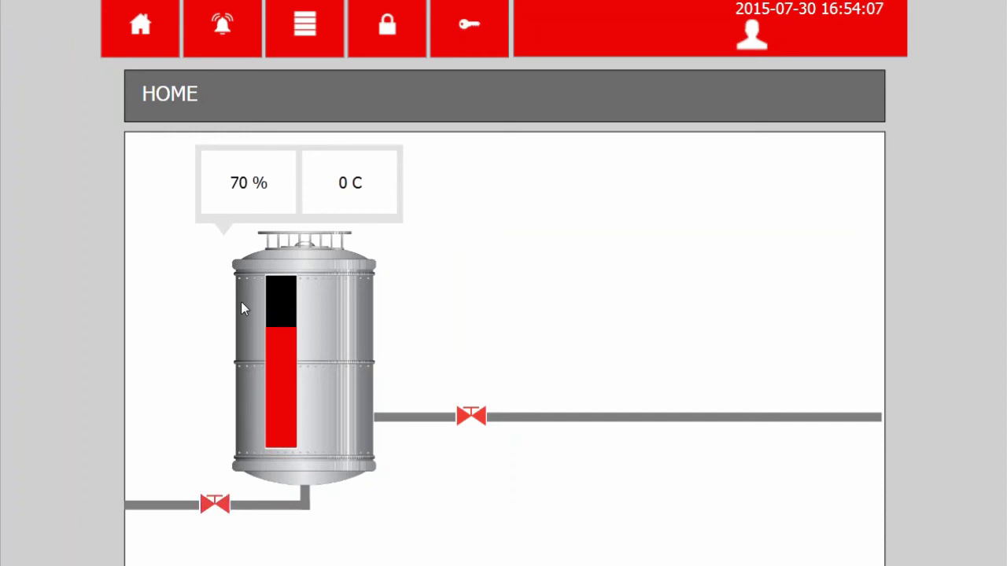